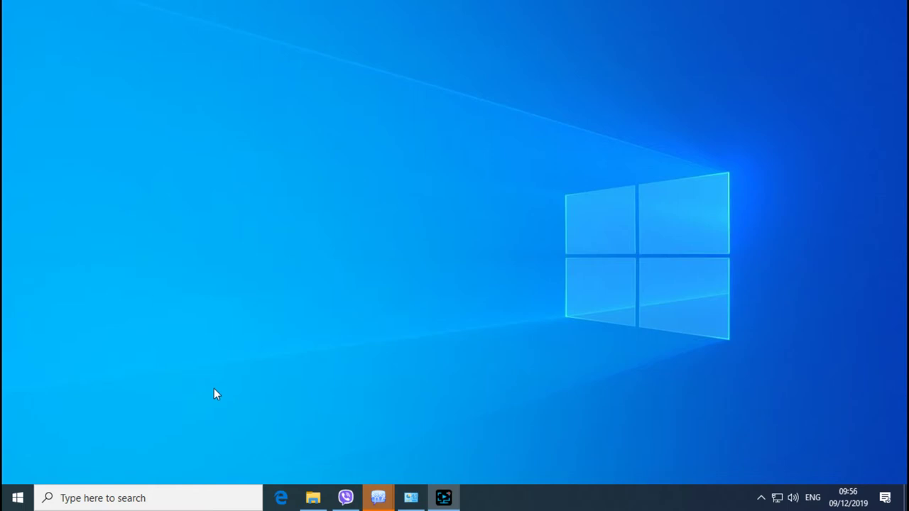
Step: Open Creative EAX Settings and move its window to a convenient place on the desktop
left_click(17, 498)
scroll(150, 401, "down", 3)
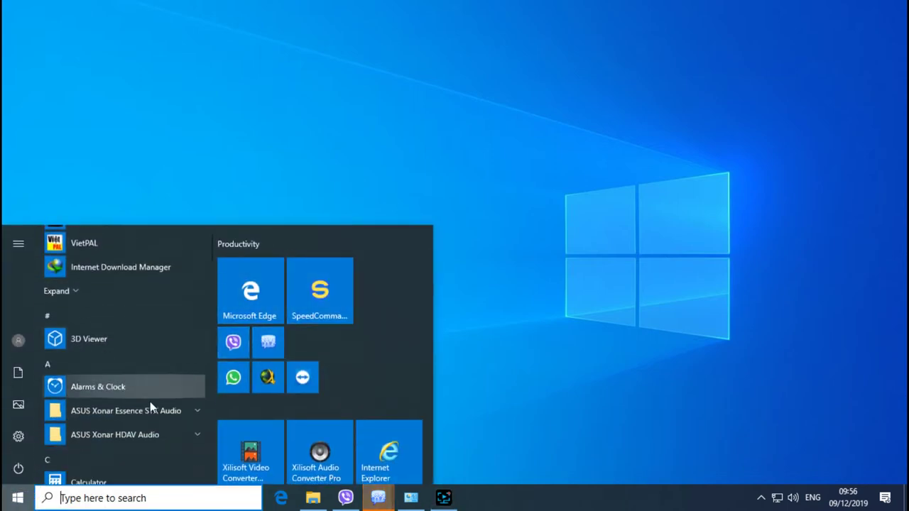
scroll(161, 397, "down", 2)
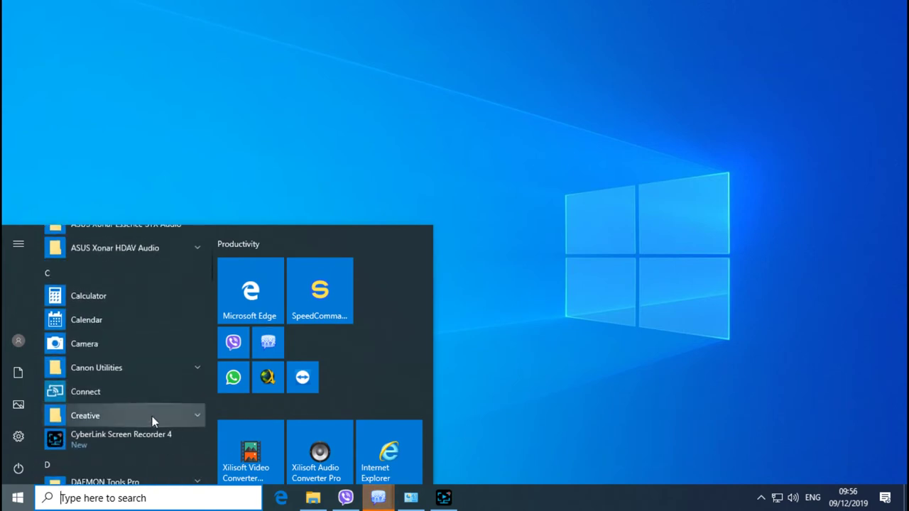
left_click(152, 415)
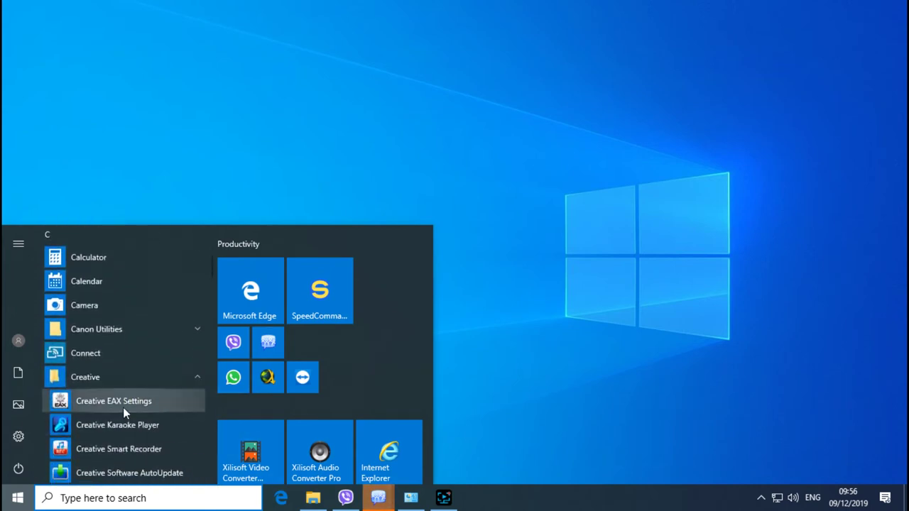
left_click(123, 406)
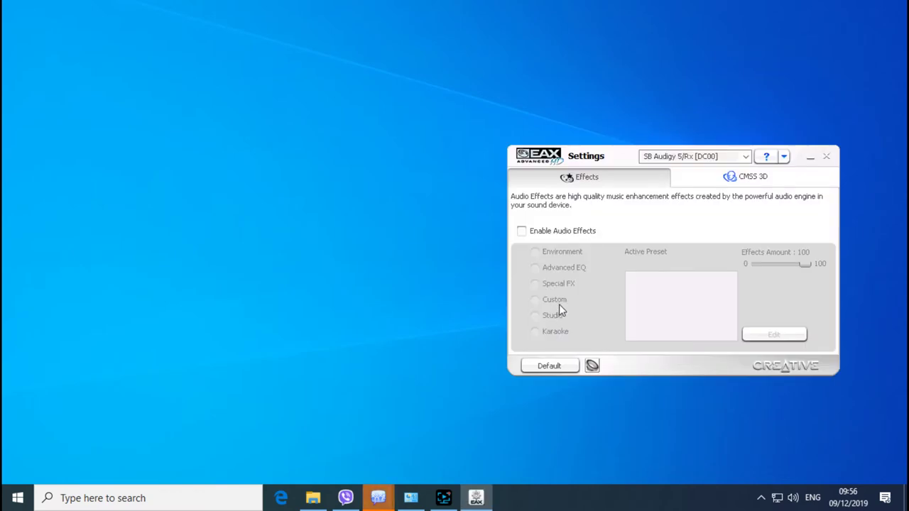
left_click_drag(623, 159, 616, 87)
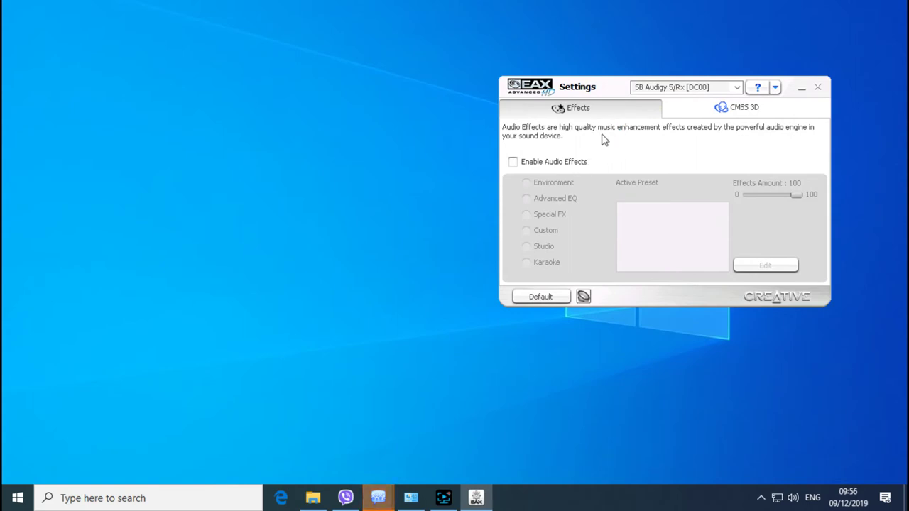
left_click_drag(609, 89, 585, 152)
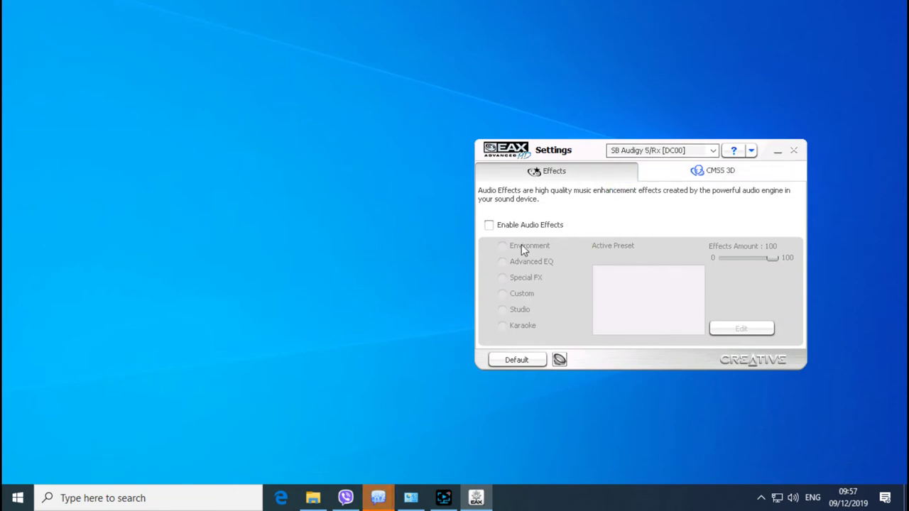
Step: Enable audio effects with the Concert Hall environment preset and add the Echo effect to it
left_click(506, 231)
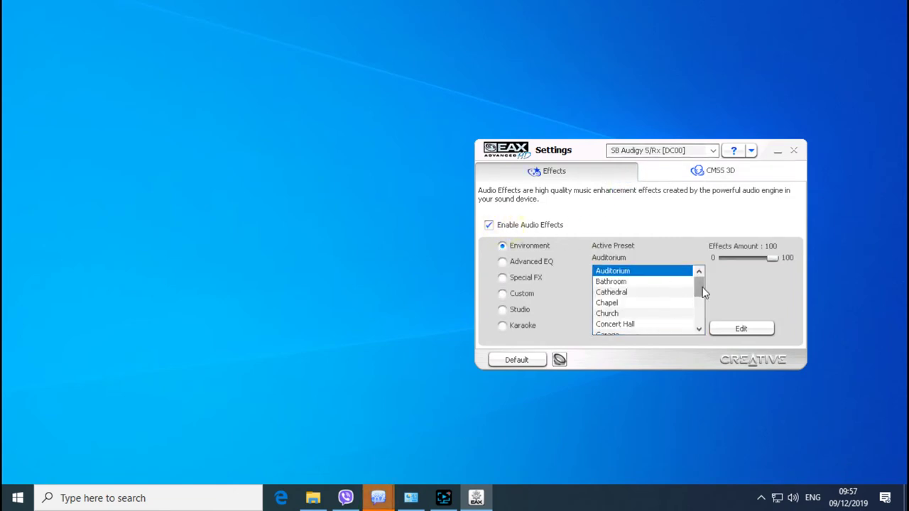
left_click_drag(702, 287, 701, 299)
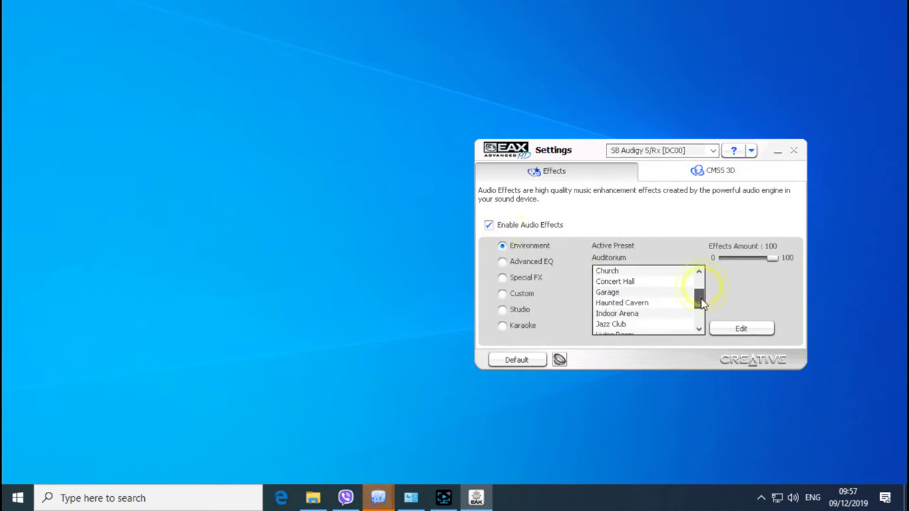
left_click(611, 283)
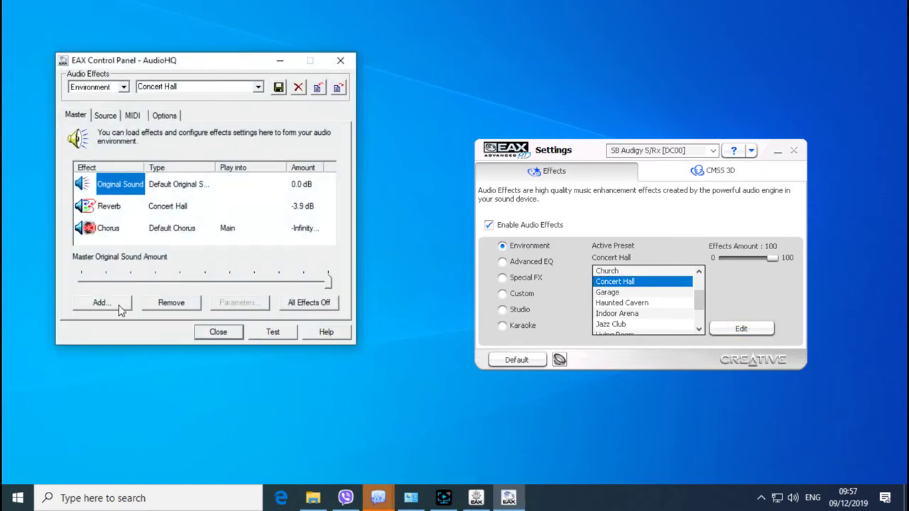
left_click(119, 304)
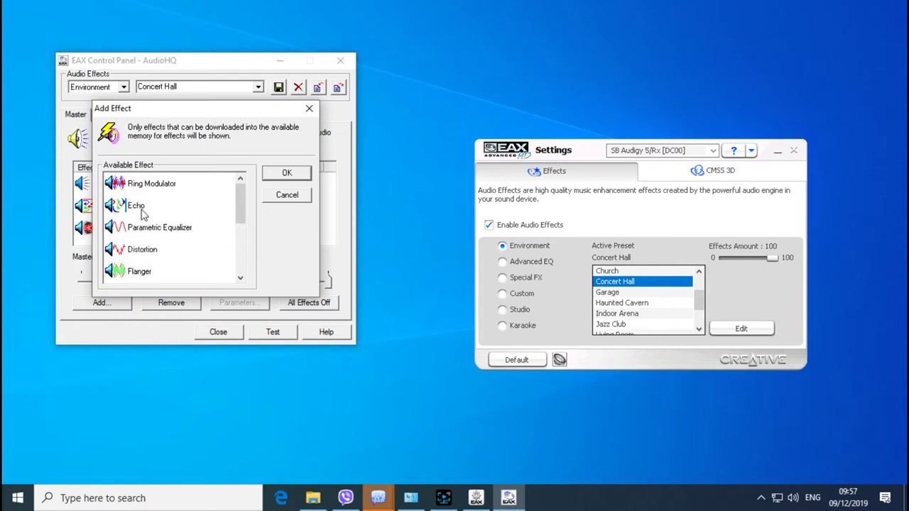
double_click(136, 206)
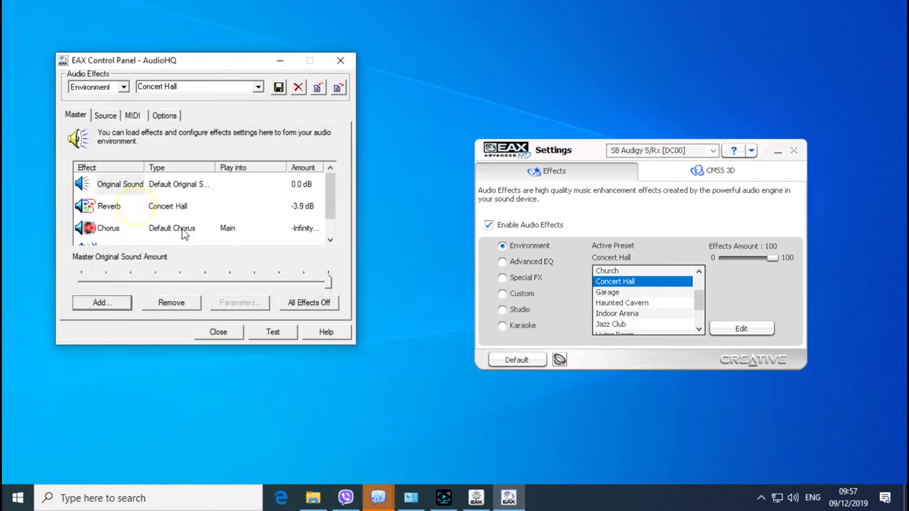
Step: Set both the Reverb and Echo amounts of the Wave source to 0%
left_click(105, 117)
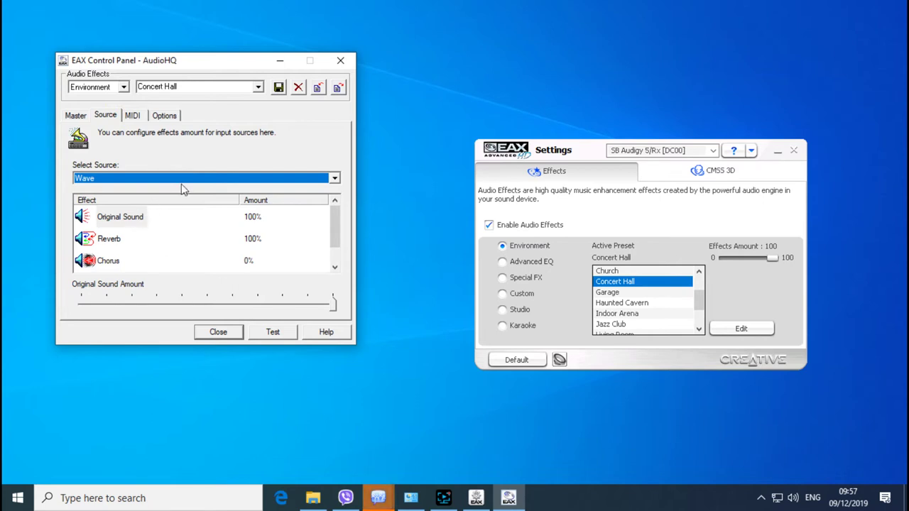
left_click(107, 240)
left_click_drag(333, 304, 22, 272)
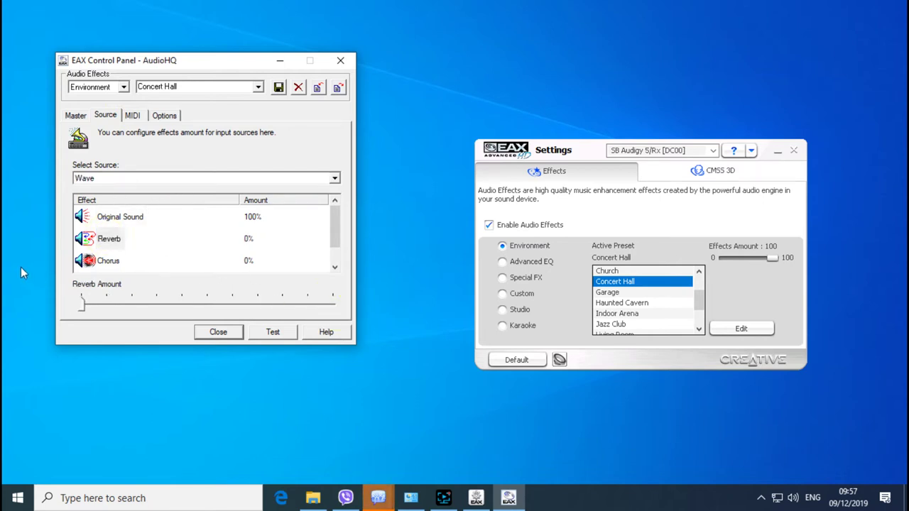
left_click_drag(339, 230, 336, 243)
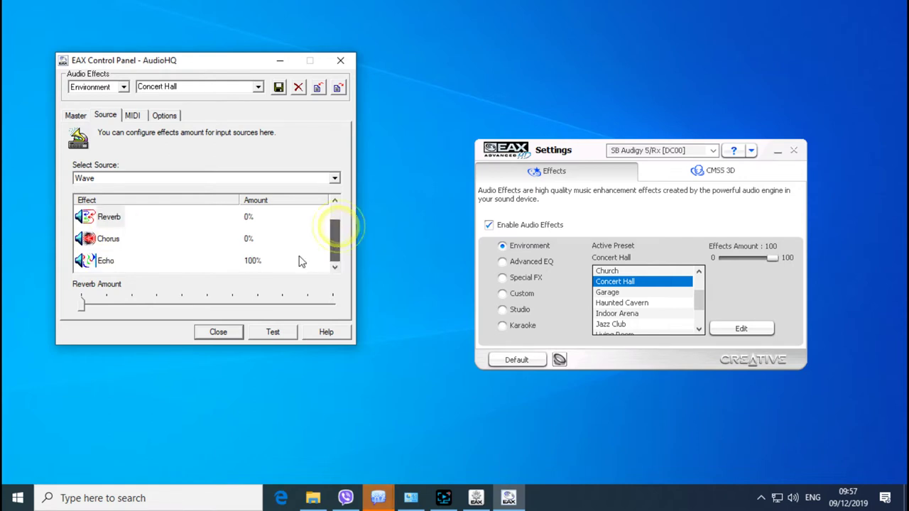
left_click(105, 260)
left_click_drag(338, 307, 49, 280)
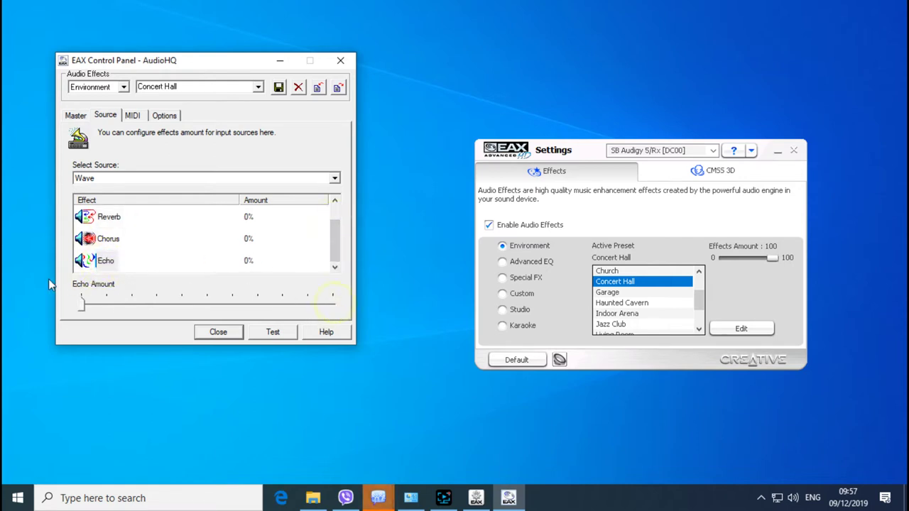
Step: For the Microphone source, set the Reverb amount to 30% and the Echo amount to 37%
left_click(139, 182)
left_click(139, 194)
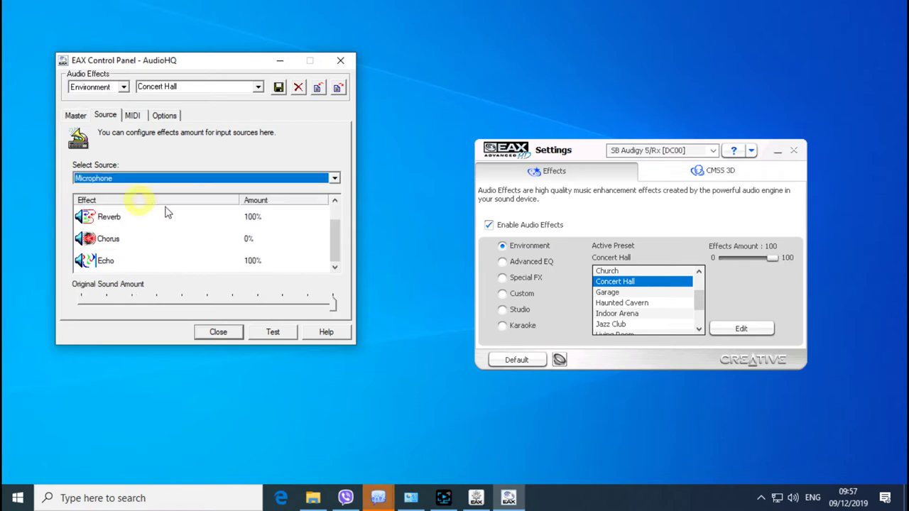
left_click(132, 223)
left_click(158, 300)
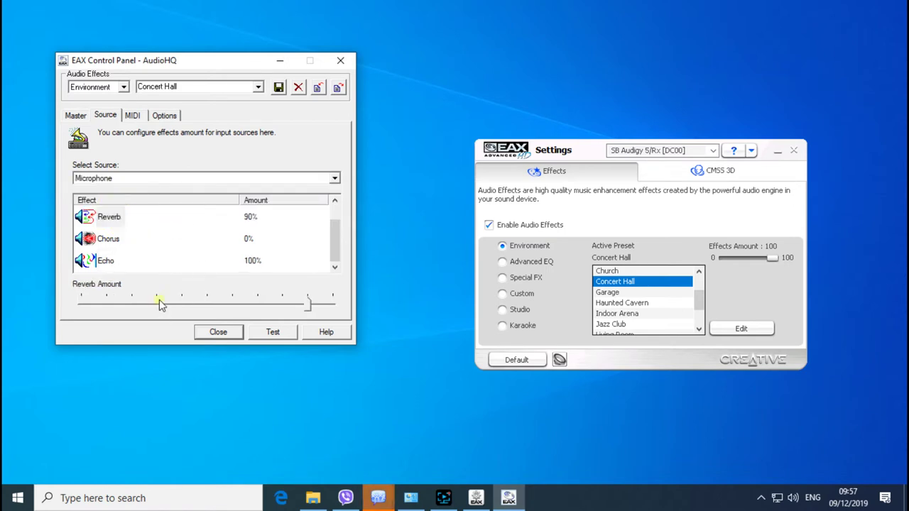
left_click(159, 303)
left_click(105, 261)
left_click(168, 305)
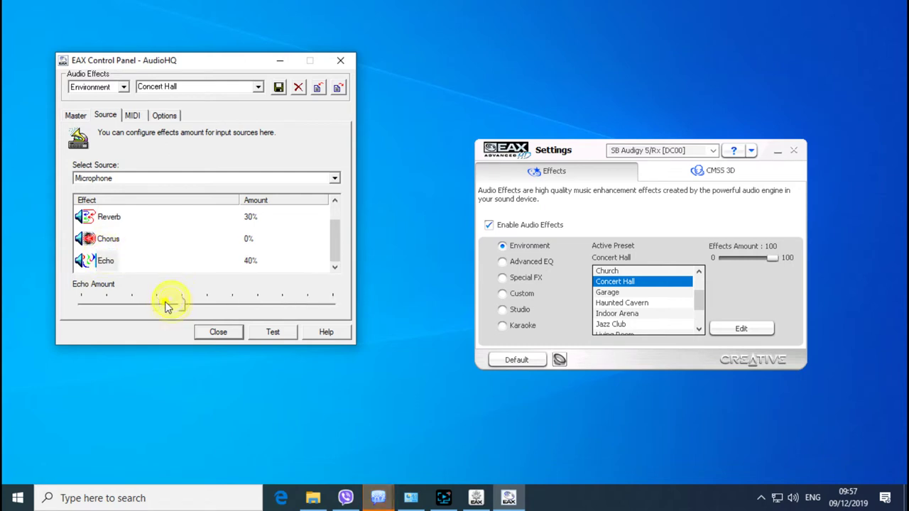
mouse_move(180, 305)
left_mouse_down()
mouse_move(150, 308)
mouse_move(174, 320)
left_mouse_up()
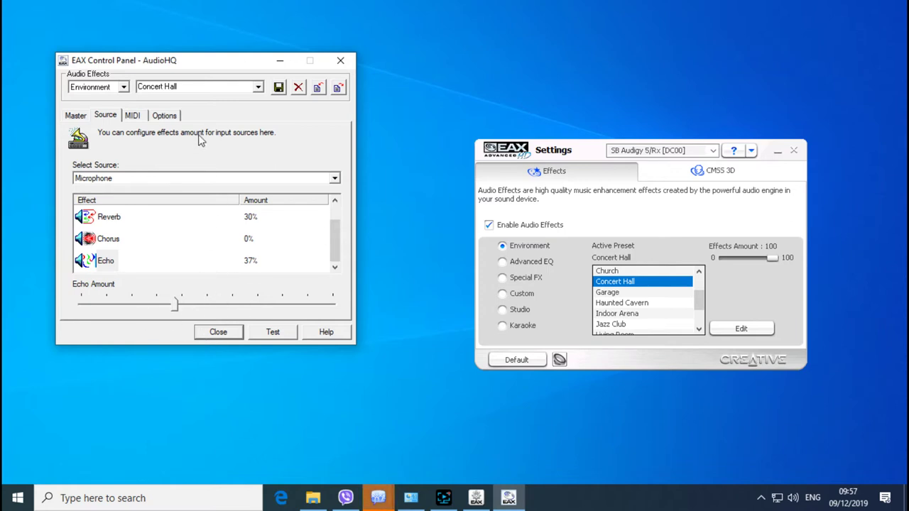
Step: Save the current effect settings in the Custom category as a preset named Am Thanh Ca Hat
left_click(123, 89)
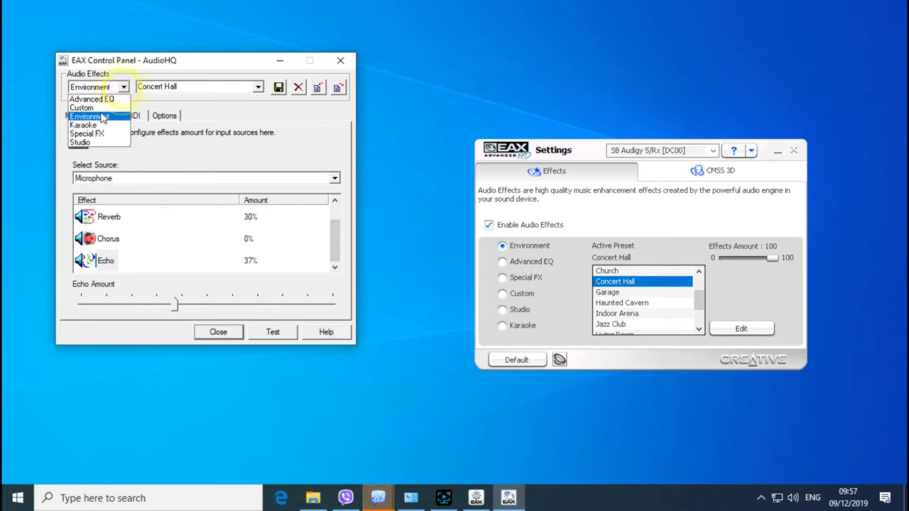
left_click(86, 107)
left_click(184, 86)
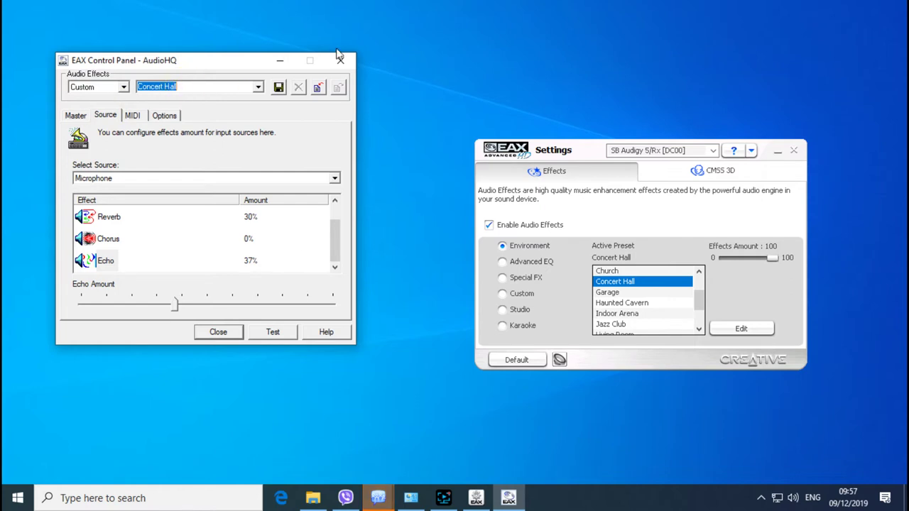
type("Am T")
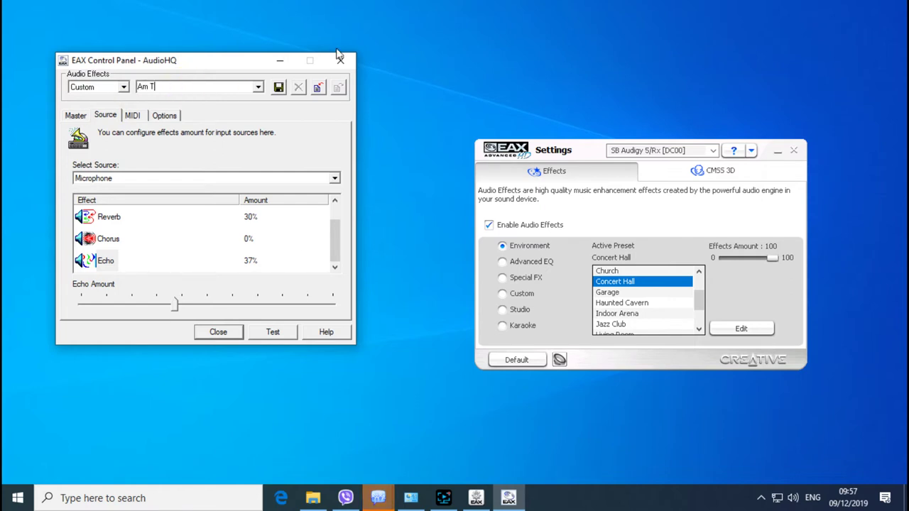
type("hanh Ca Hat")
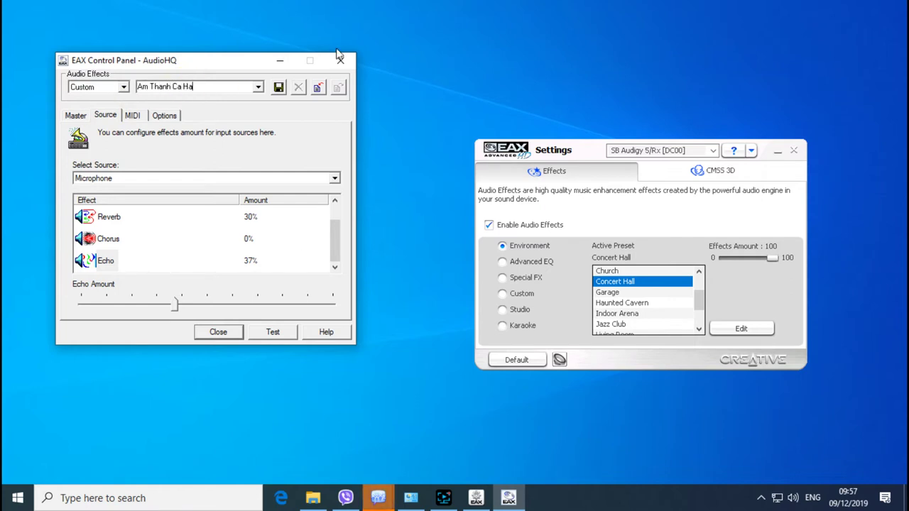
left_click(280, 89)
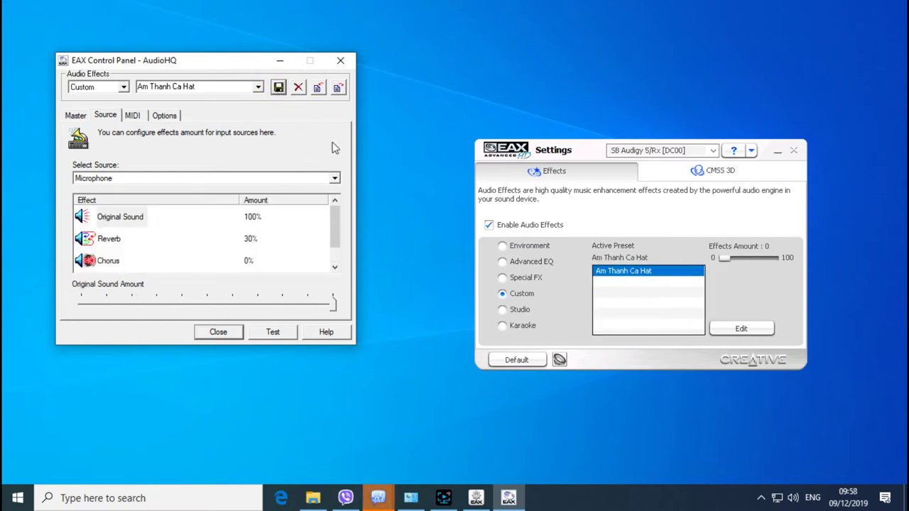
Step: Set both the Reverb and Echo amounts of the Microphone source to 0%
scroll(336, 243, "down", 1)
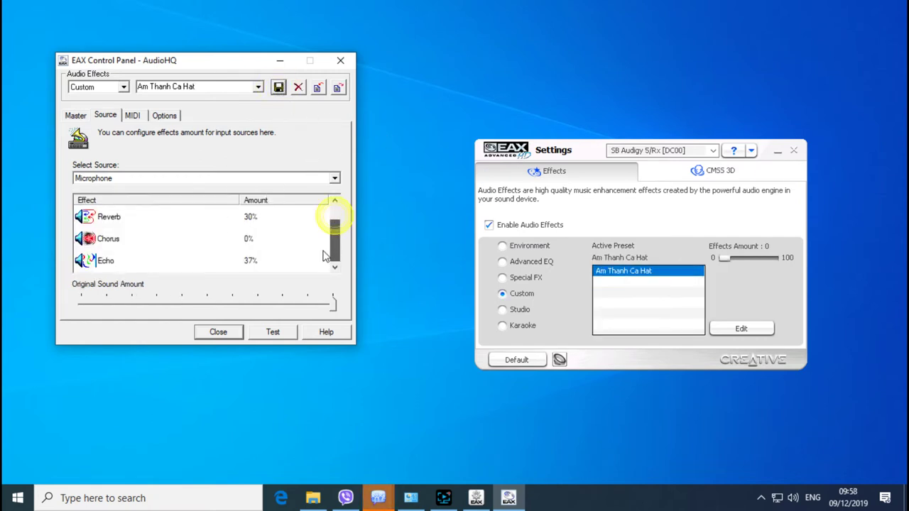
left_click(108, 216)
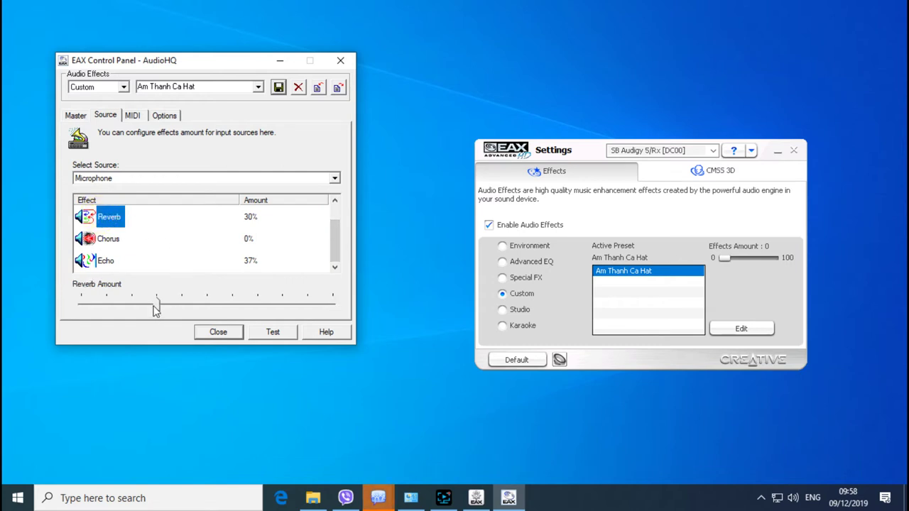
left_click_drag(156, 306, 69, 308)
left_click(105, 261)
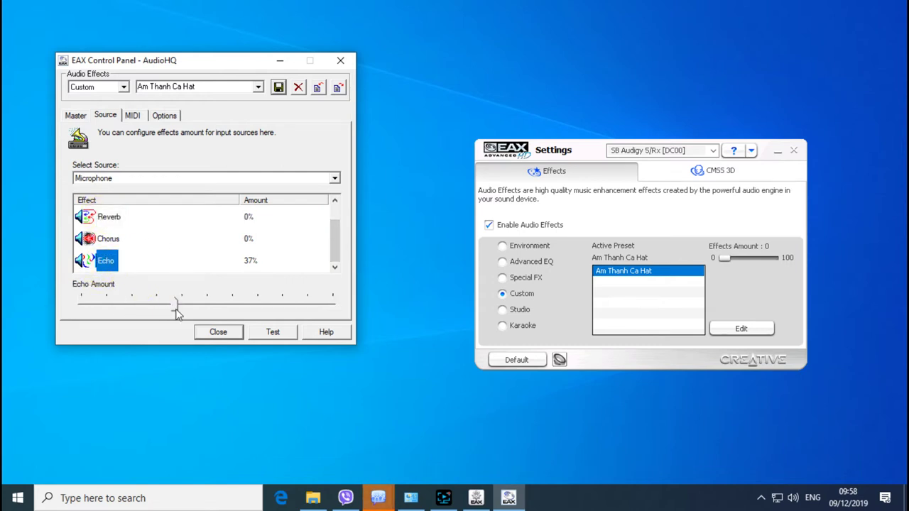
left_click_drag(176, 307, 49, 320)
Step: Save the microphone settings without reverb and echo as a custom preset named Am Thanh Noi Chuyen
left_click(231, 88)
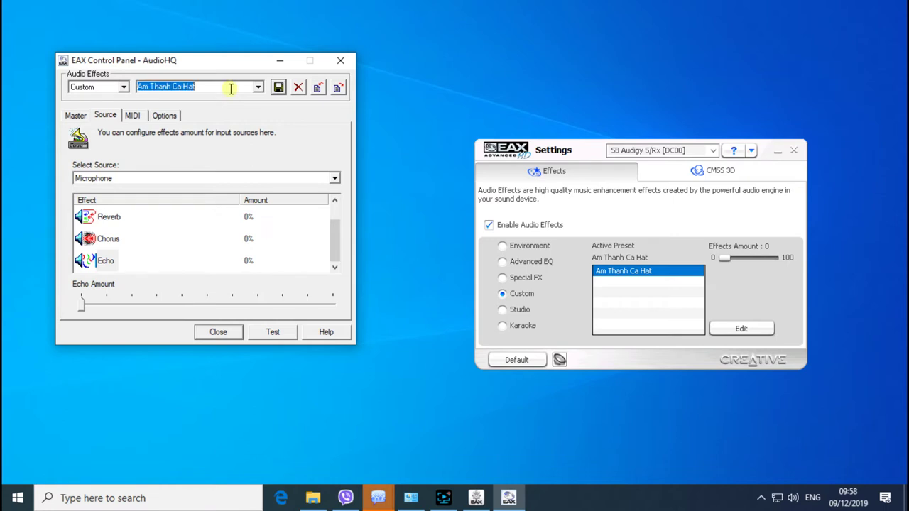
left_click(231, 88)
key("BackSpace")
key("BackSpace")
key("BackSpace")
key("BackSpace")
key("BackSpace")
key("BackSpace")
key("BackSpace")
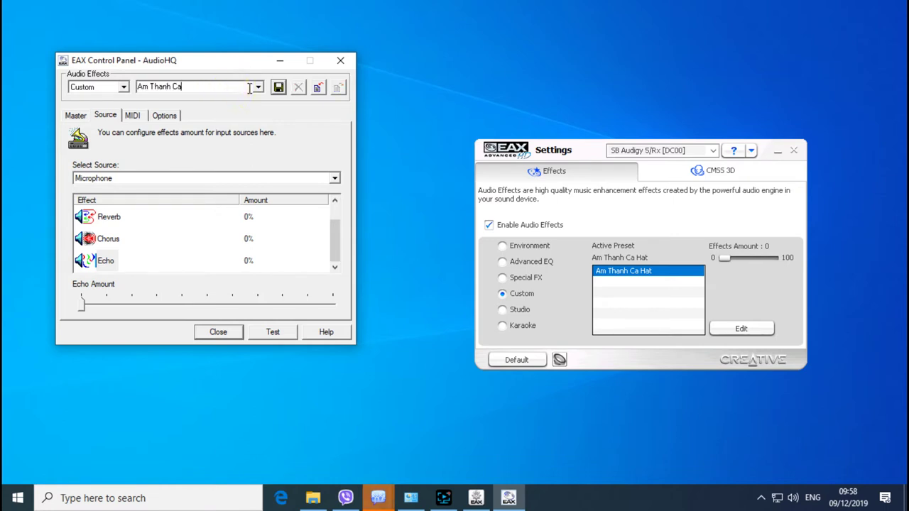
type("Noi Chuyen")
left_click(279, 87)
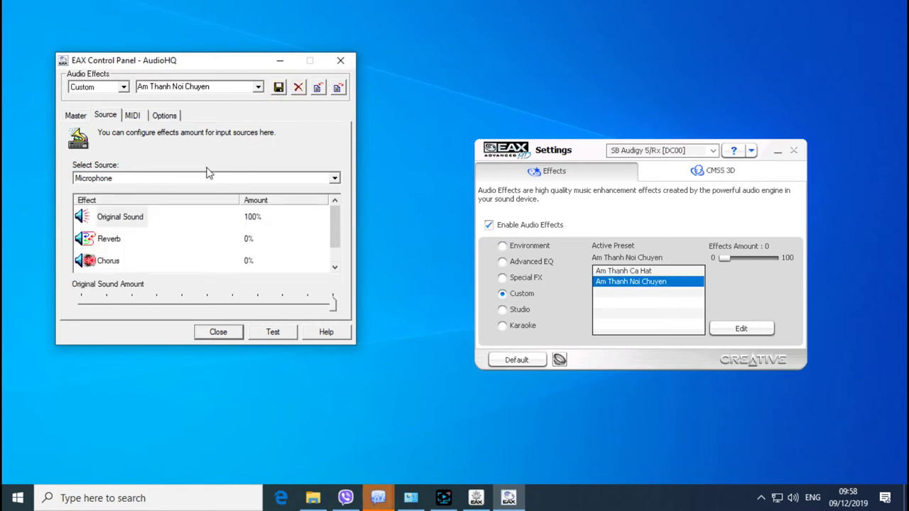
Step: Raise the Echo amount of the Microphone source to 100%
left_click(334, 267)
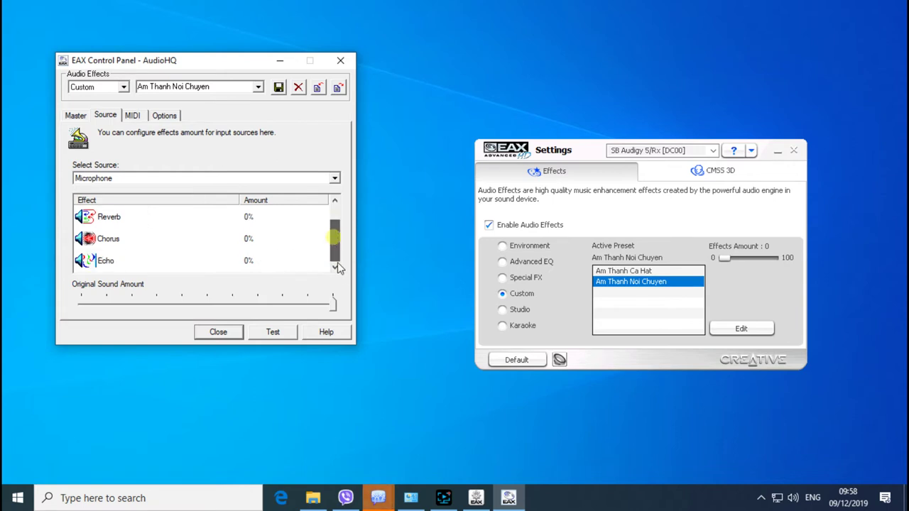
left_click(105, 260)
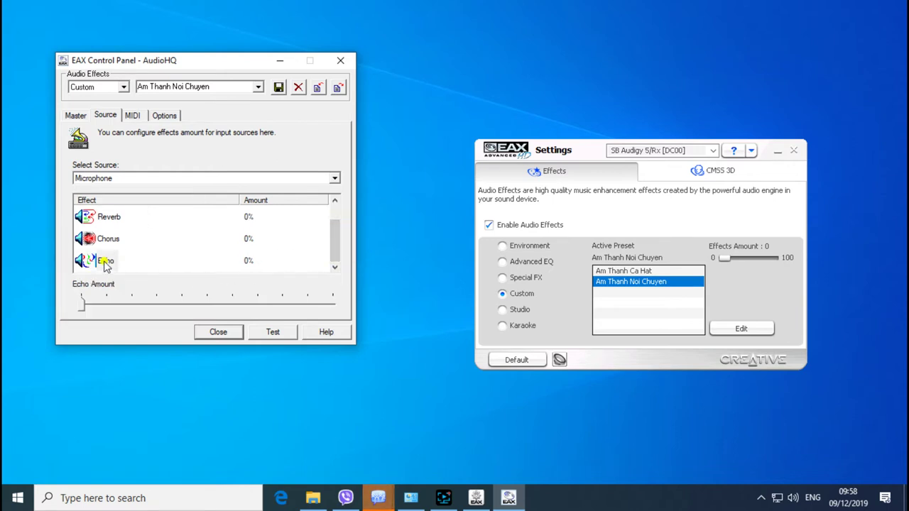
left_click(81, 306)
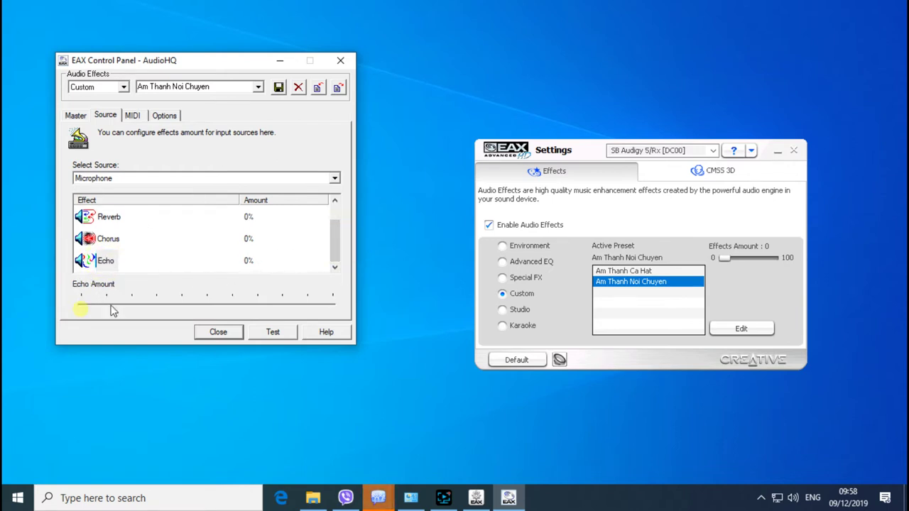
Step: Save the microphone settings with full echo as a custom preset named Am Thanh Echo and minimize the EAX Control Panel
left_click(231, 88)
left_click(227, 91)
key("BackSpace")
key("BackSpace")
key("BackSpace")
key("BackSpace")
key("BackSpace")
key("BackSpace")
key("BackSpace")
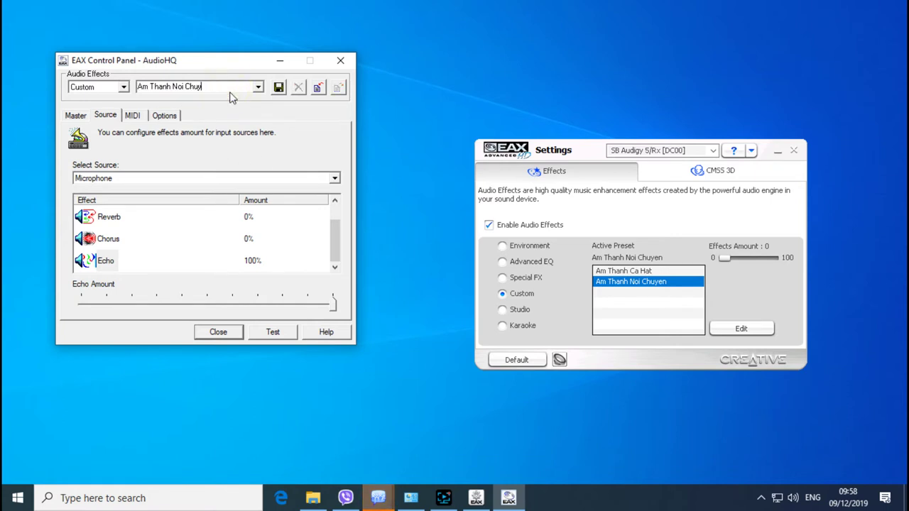
type("Echo")
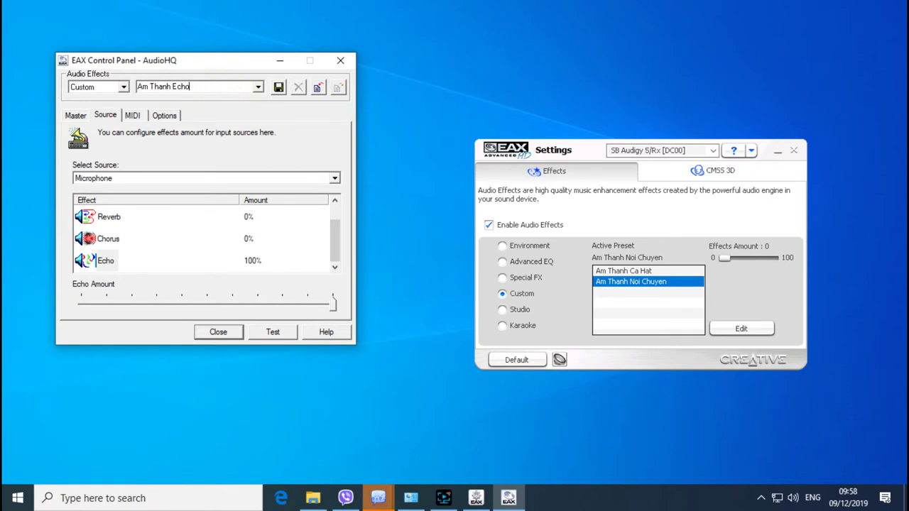
left_click(279, 91)
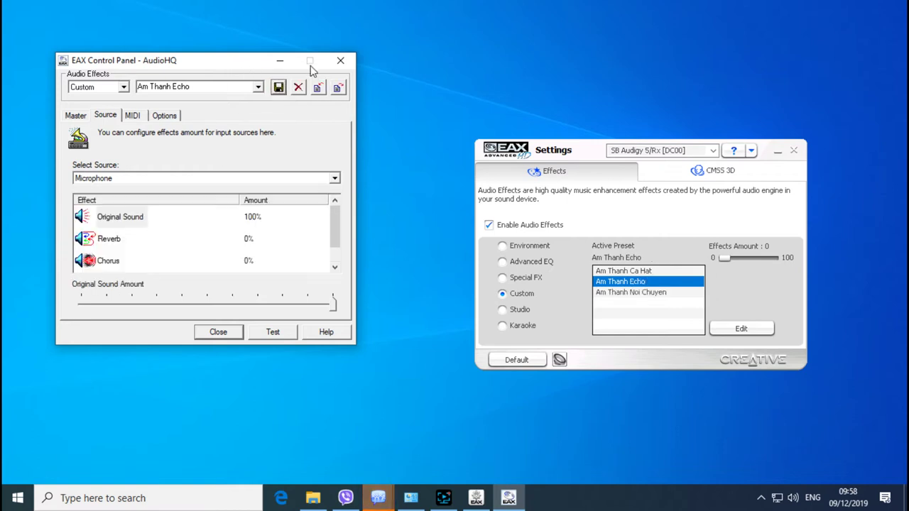
left_click(282, 61)
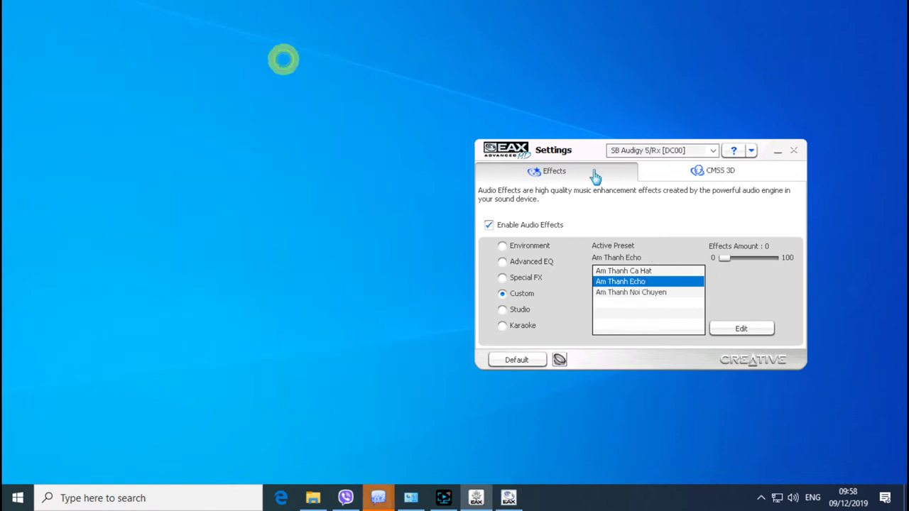
Step: Switch the active custom preset back and forth between Am Thanh Noi Chuyen and Am Thanh Echo to compare them
left_click(634, 293)
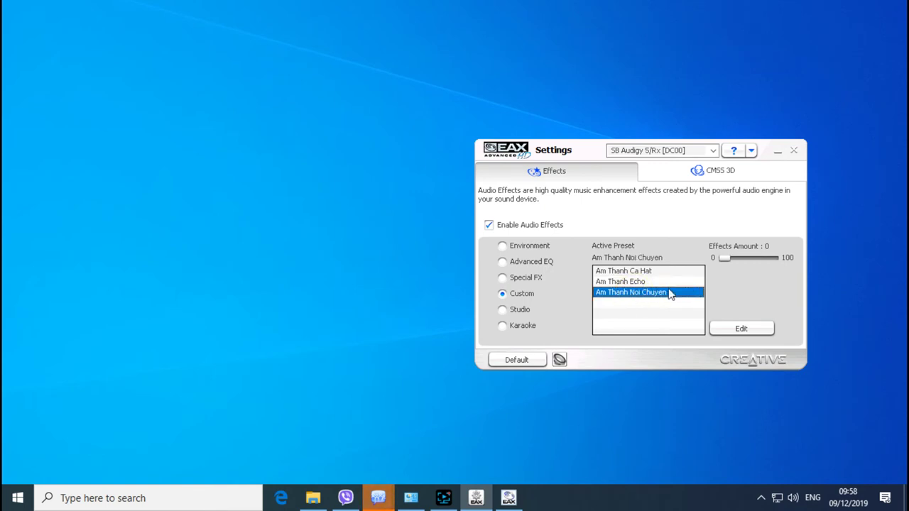
left_click_drag(597, 149, 431, 113)
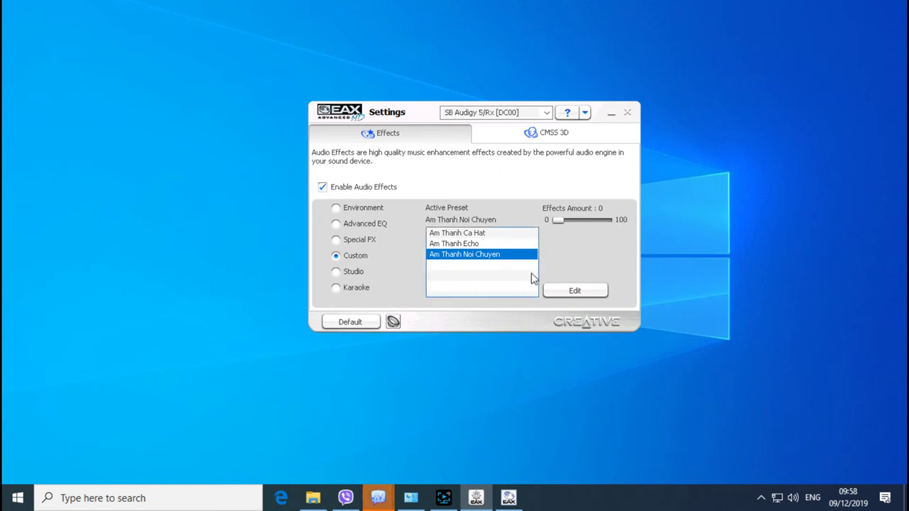
left_click(482, 243)
left_click(486, 255)
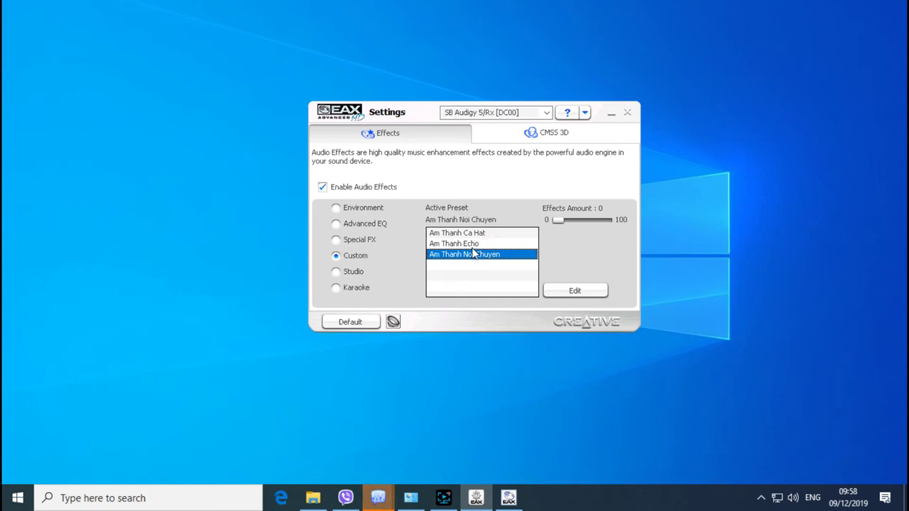
left_click(484, 244)
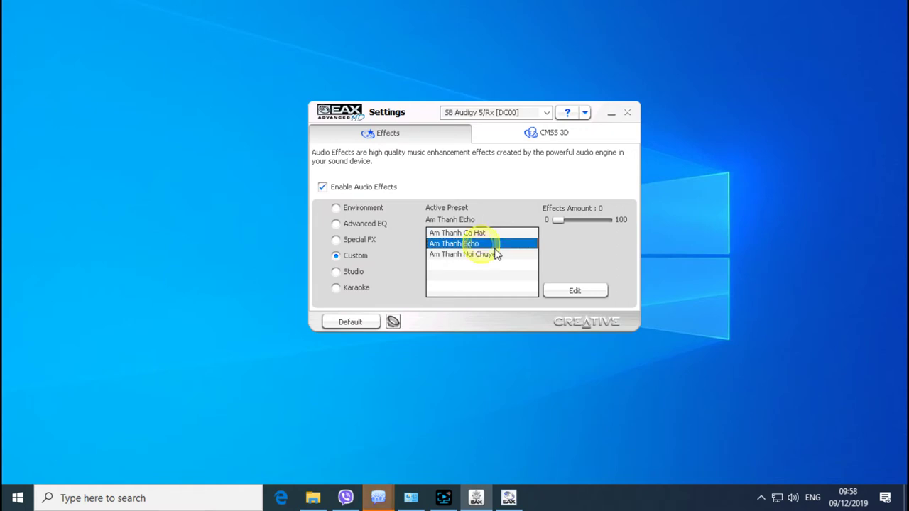
left_click(493, 254)
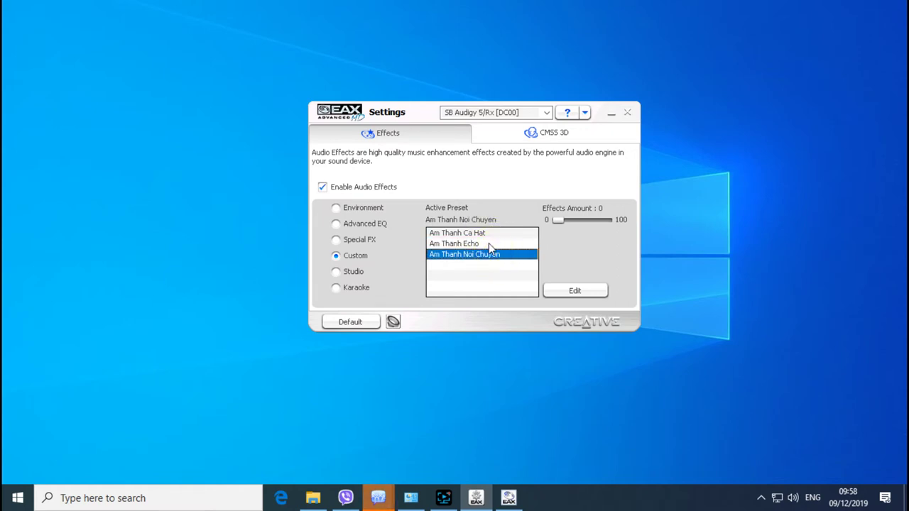
left_click(489, 244)
left_click(496, 255)
Step: Delete all three custom presets, starting with Am Thanh Ca Hat, and close both EAX windows
left_click(512, 233)
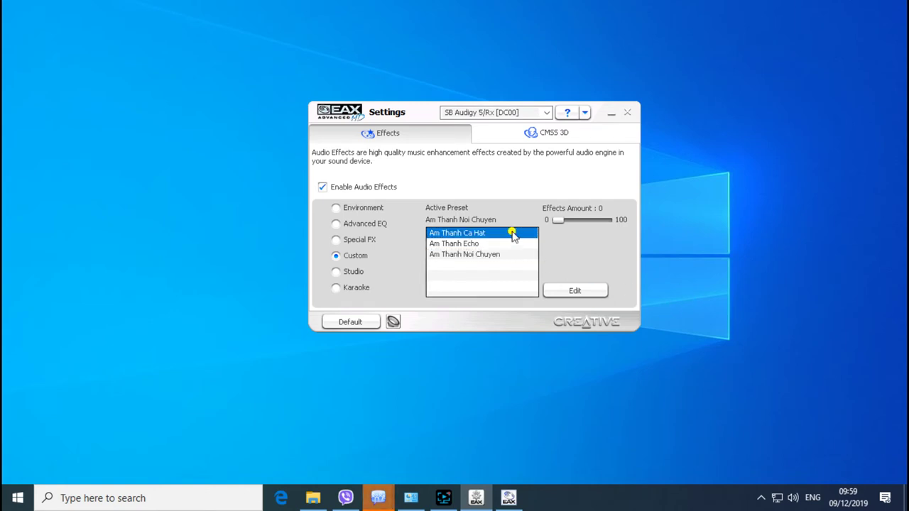
left_click(576, 291)
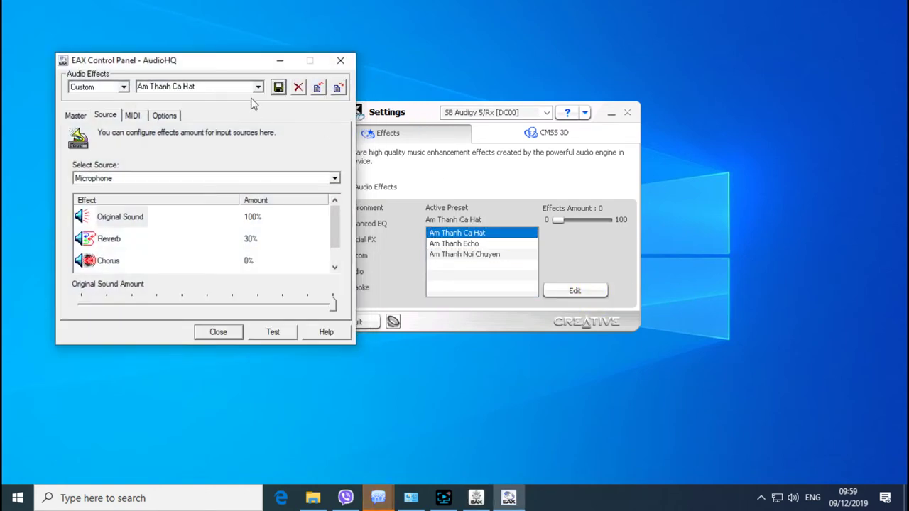
left_click(298, 87)
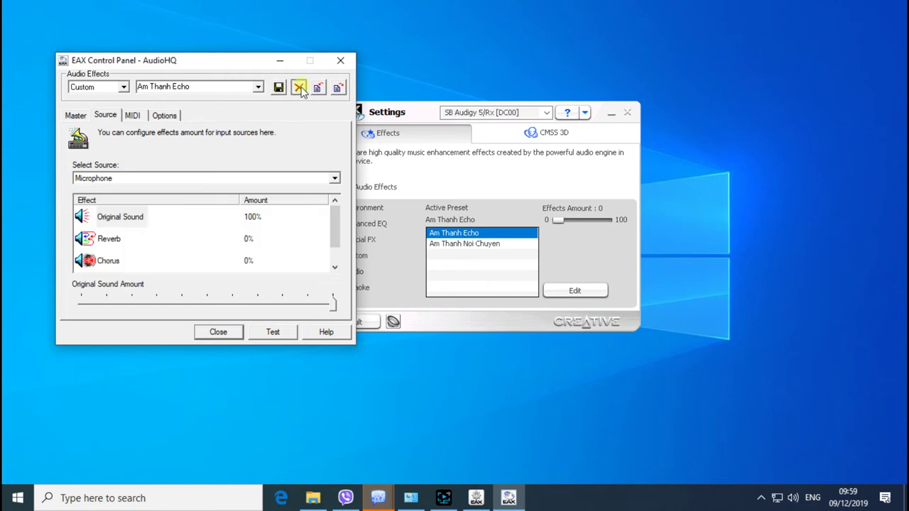
left_click(298, 88)
left_click(298, 87)
left_click(340, 60)
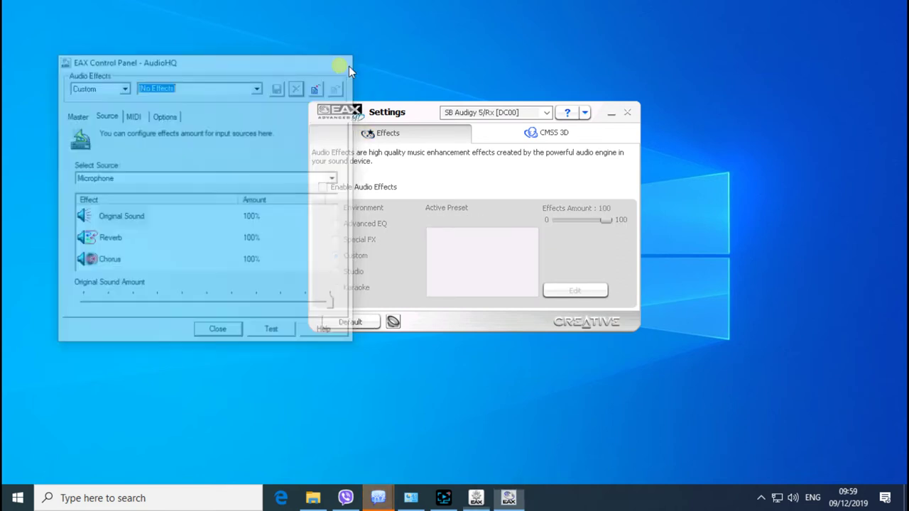
left_click(627, 115)
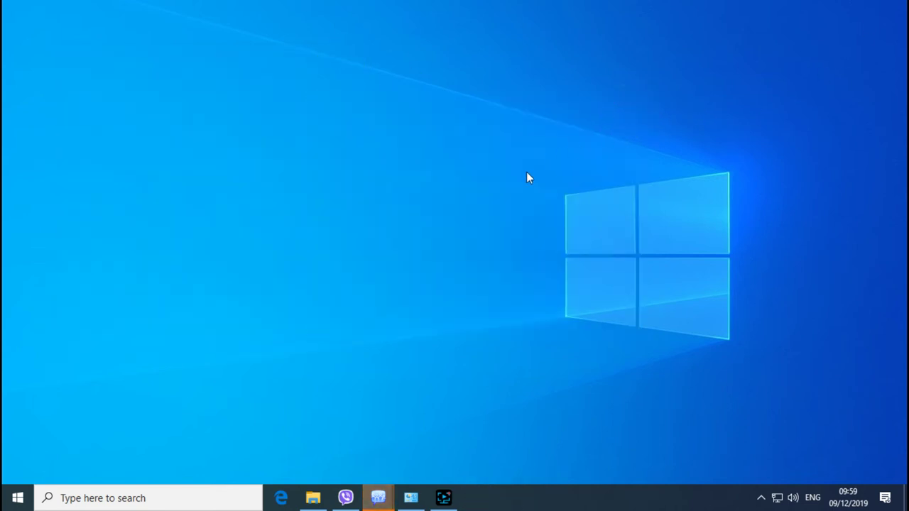
Step: Open the Sound Blaster Audigy 5/Rx Control Panel from the Creative program group
left_click(15, 496)
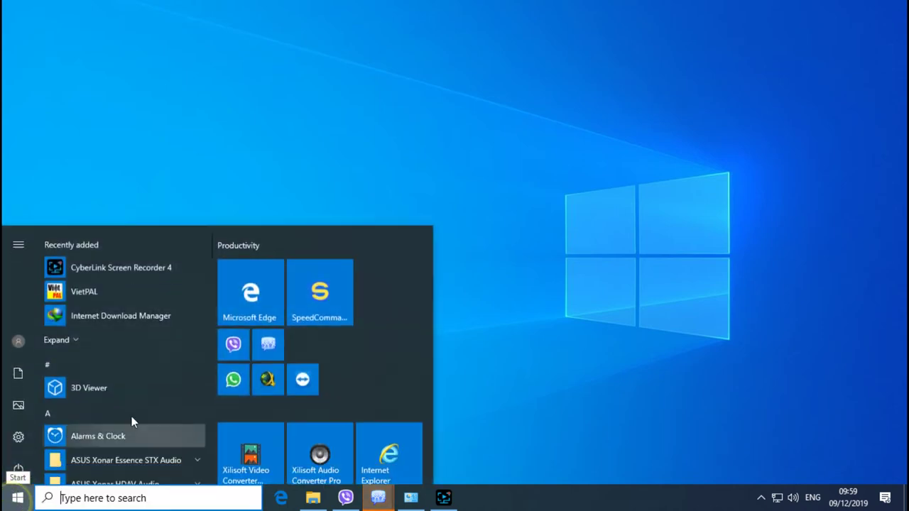
scroll(139, 376, "down", 5)
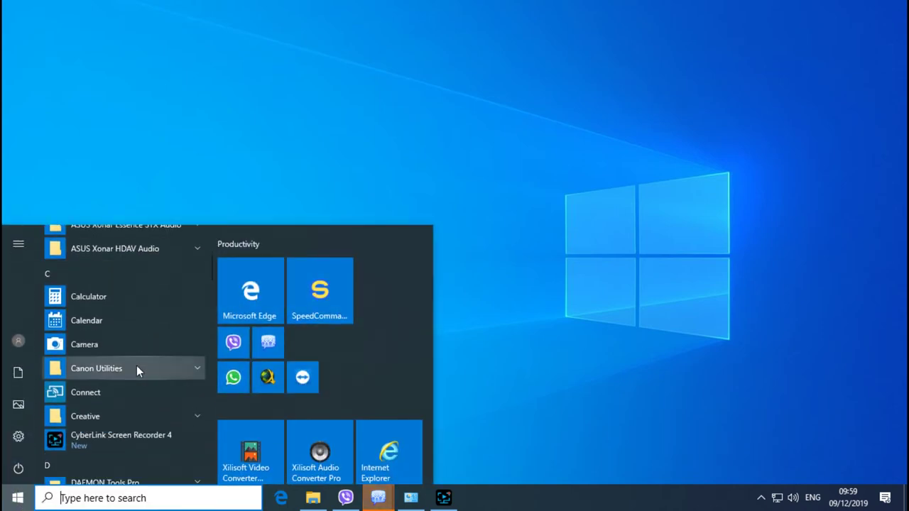
left_click(136, 418)
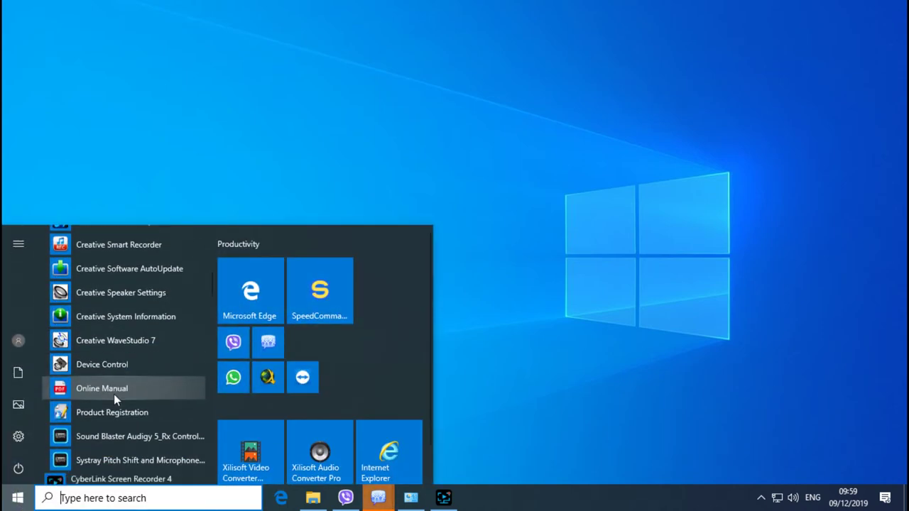
scroll(113, 398, "down", 2)
left_click(134, 337)
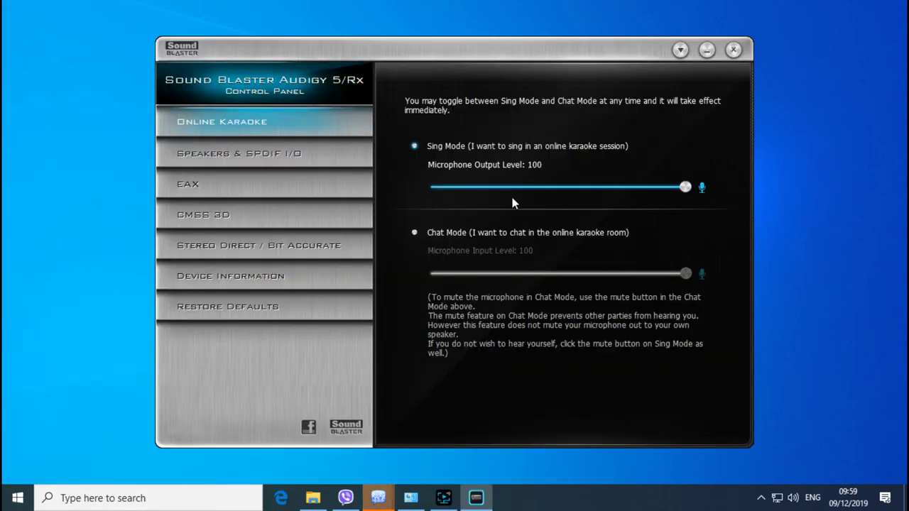
Step: Set the active EAX preset to Concert Hall in the Environment category
left_click(190, 184)
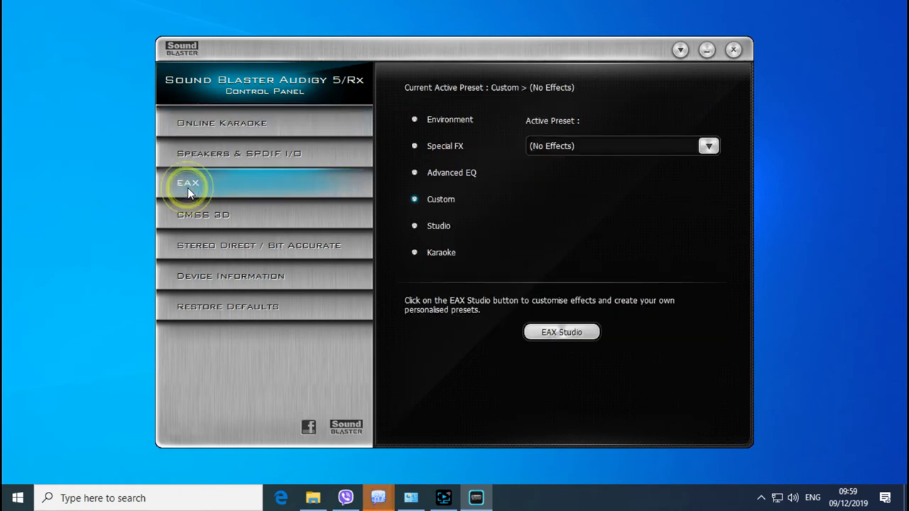
left_click(413, 119)
left_click(607, 146)
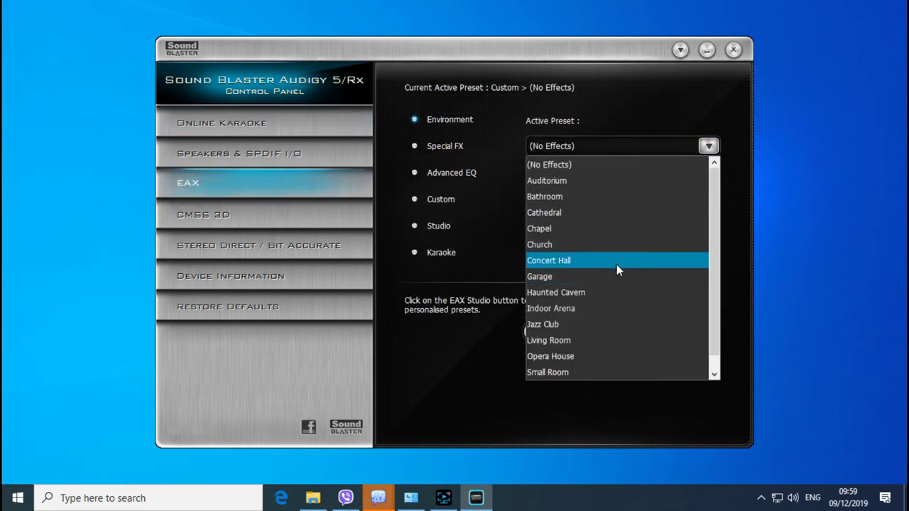
left_click(616, 265)
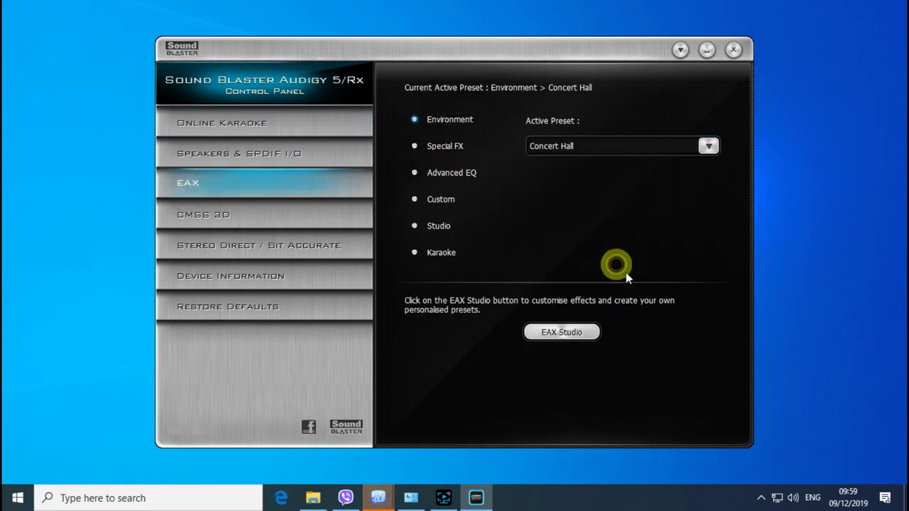
Step: Open EAX Studio and add the Echo effect to the master effects of the Concert Hall preset
left_click(558, 336)
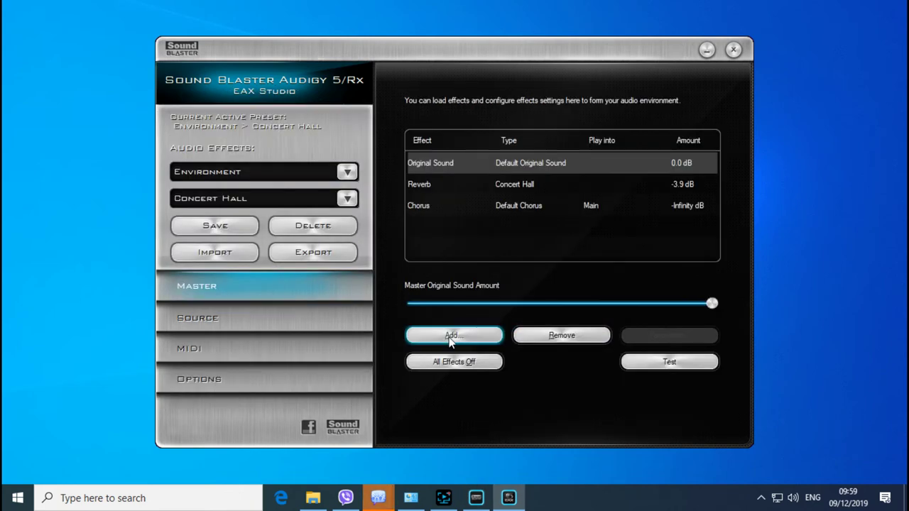
left_click(449, 339)
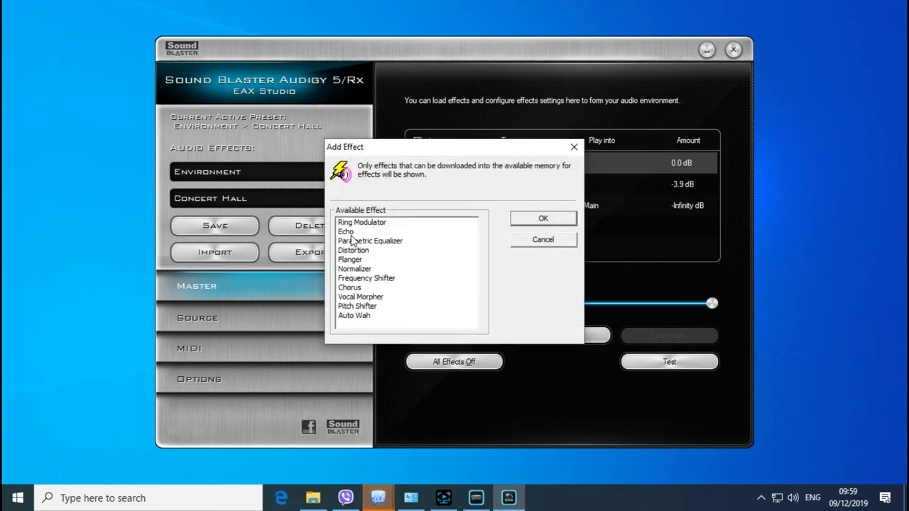
double_click(347, 233)
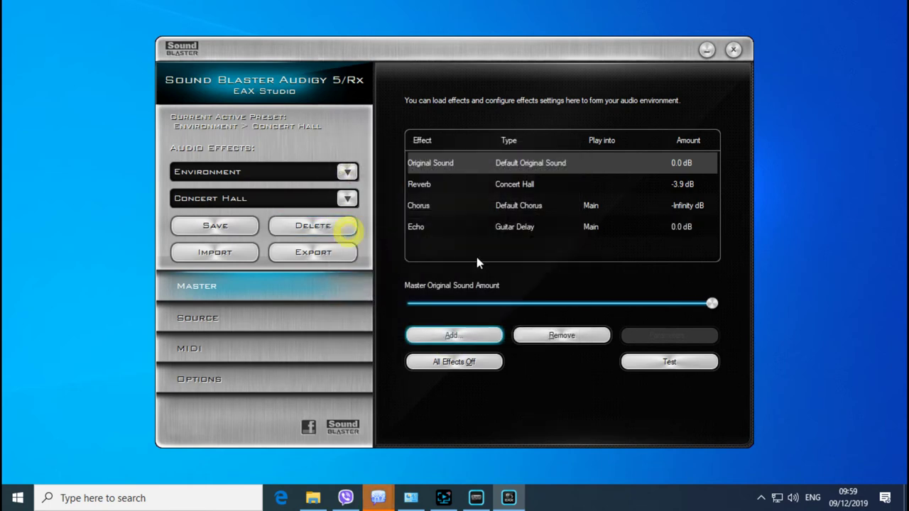
Step: Set both the Reverb and Echo amounts of the Wave source to 0%
left_click(198, 321)
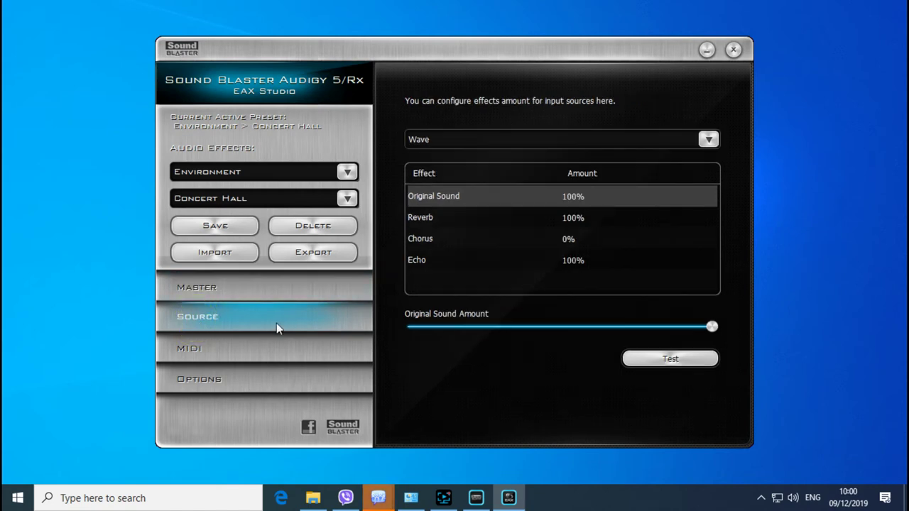
left_click(430, 216)
left_click_drag(710, 326, 409, 326)
left_click(417, 260)
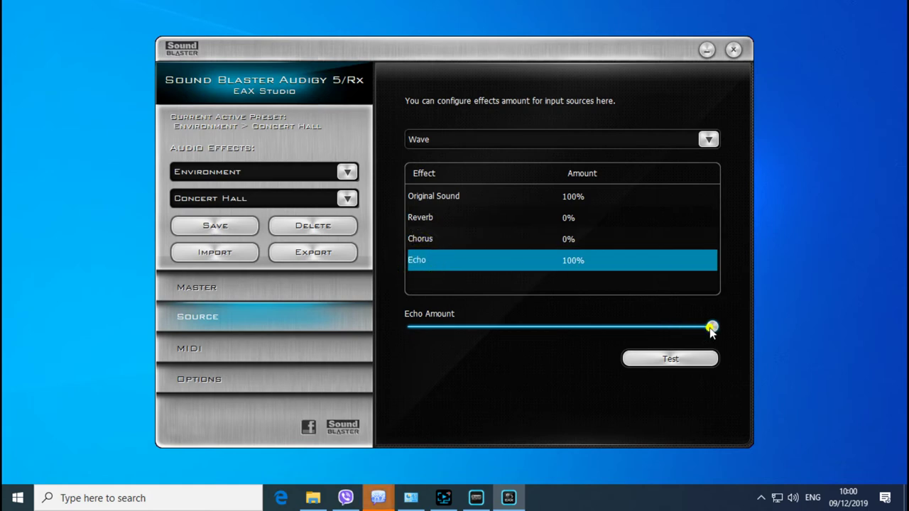
left_click_drag(711, 328, 392, 344)
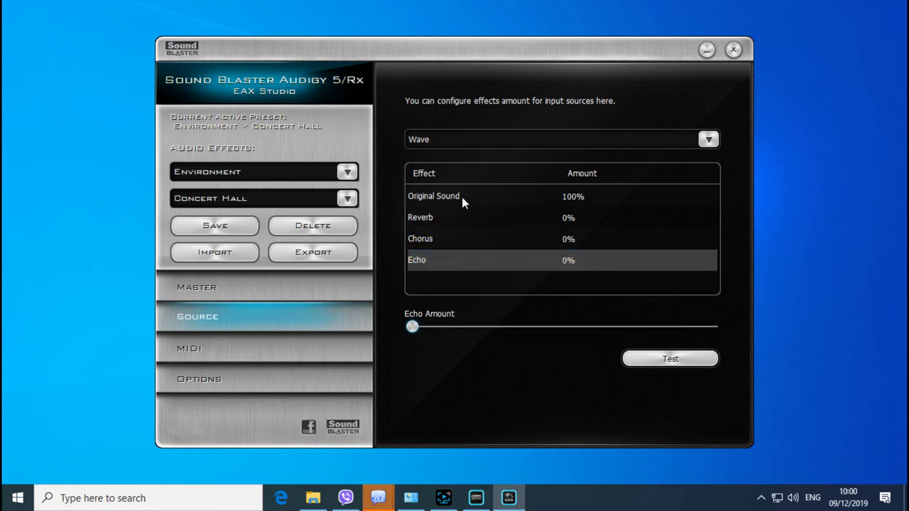
Step: Set the Microphone source's Reverb amount to 31% and its Echo amount to 35%
left_click(449, 139)
left_click(432, 171)
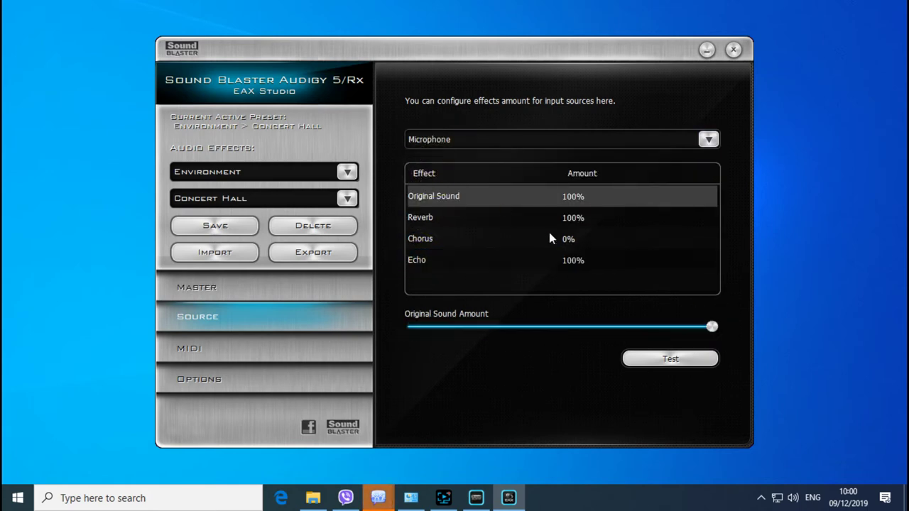
left_click(427, 212)
left_click_drag(490, 329, 518, 327)
left_click(498, 260)
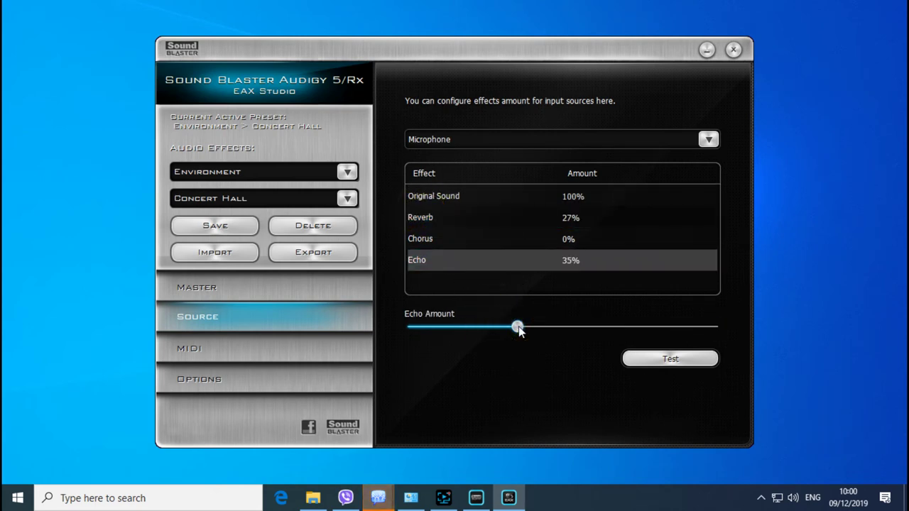
left_click(458, 217)
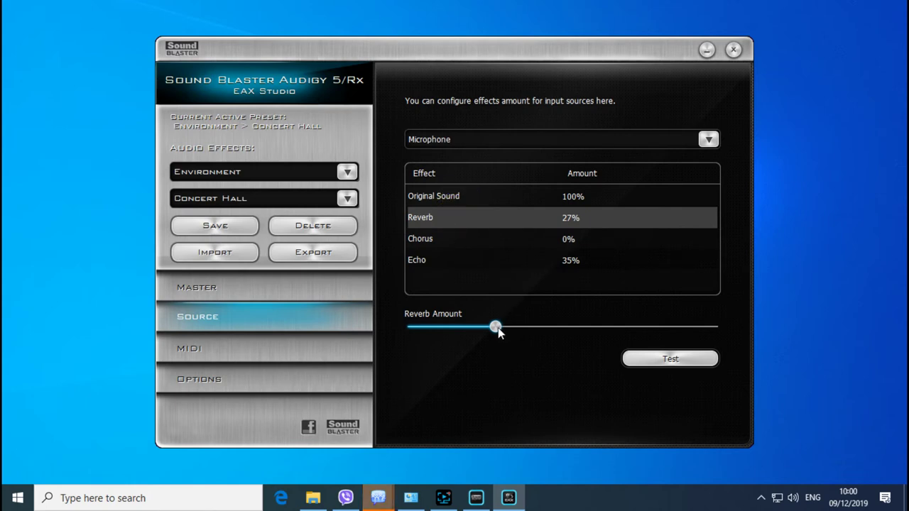
left_click_drag(498, 327, 504, 327)
Step: Save the current effect settings in the Custom category as a preset named Am Thanh Ca Hat
left_click(346, 171)
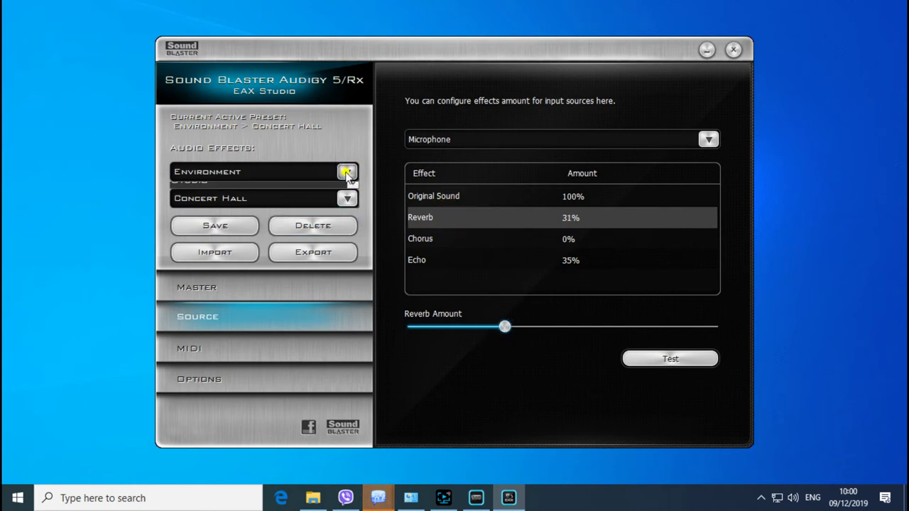
left_click(250, 190)
left_click(258, 194)
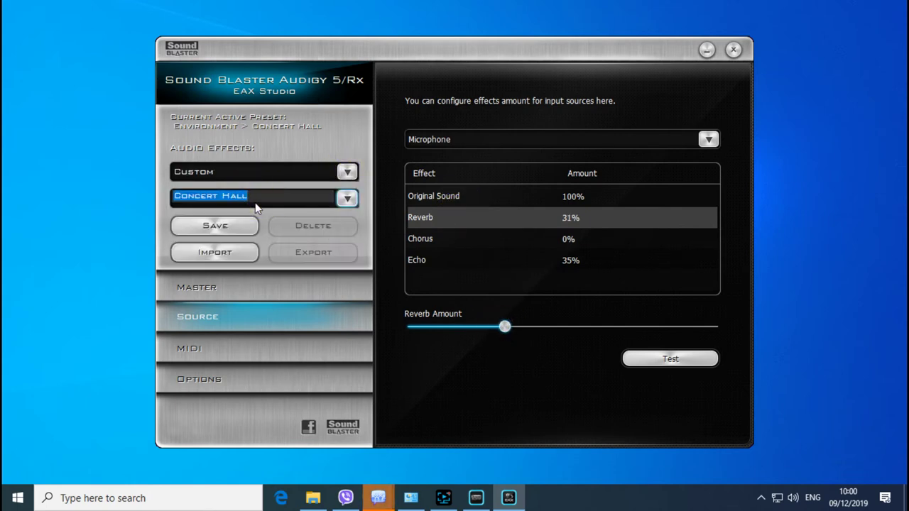
type("Am Thanh Ca Hat")
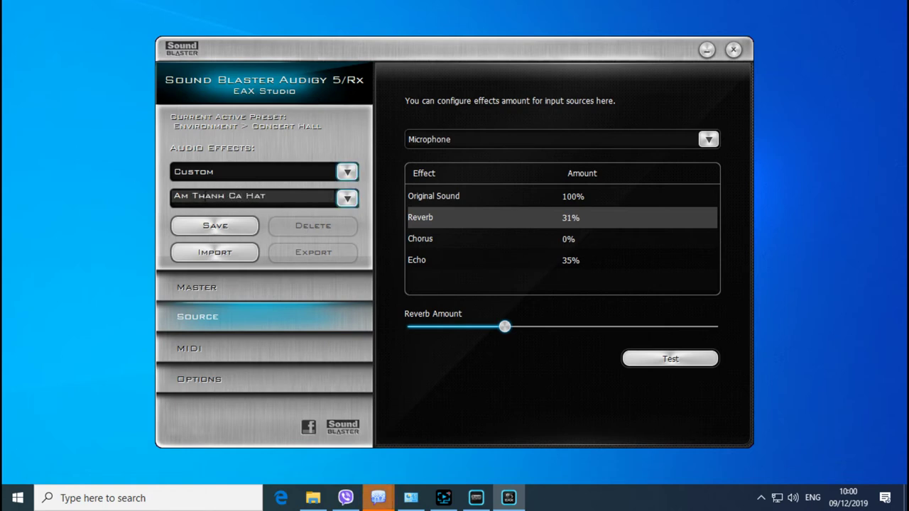
left_click(215, 225)
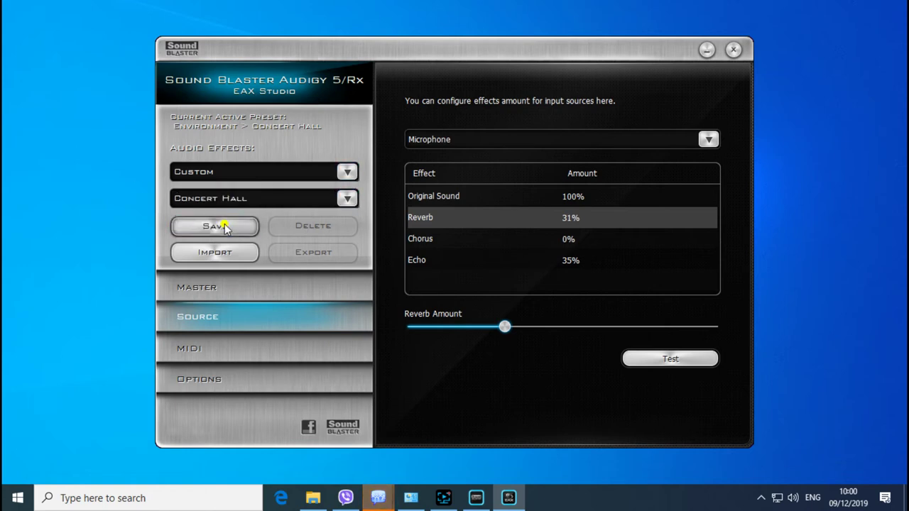
Step: Set both the Reverb and Echo amounts of the Microphone source to 0%
left_click(435, 218)
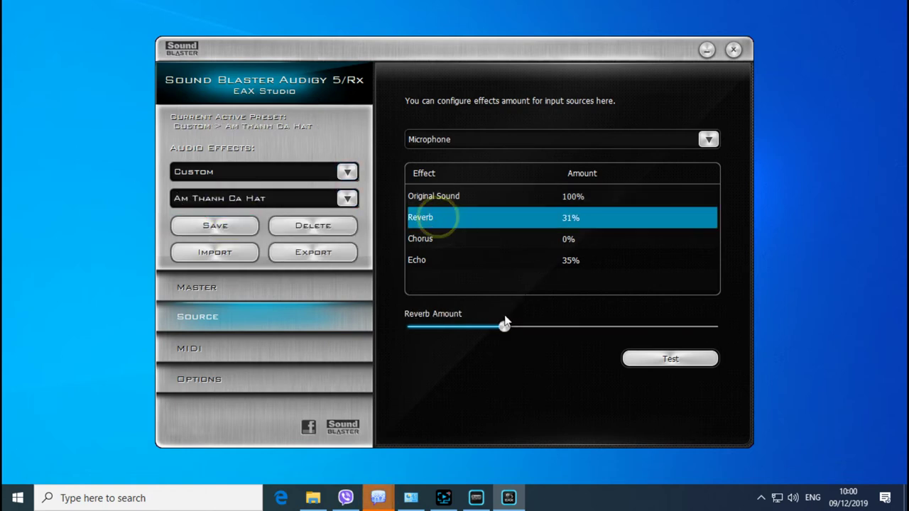
left_click_drag(504, 328, 330, 313)
left_click(417, 260)
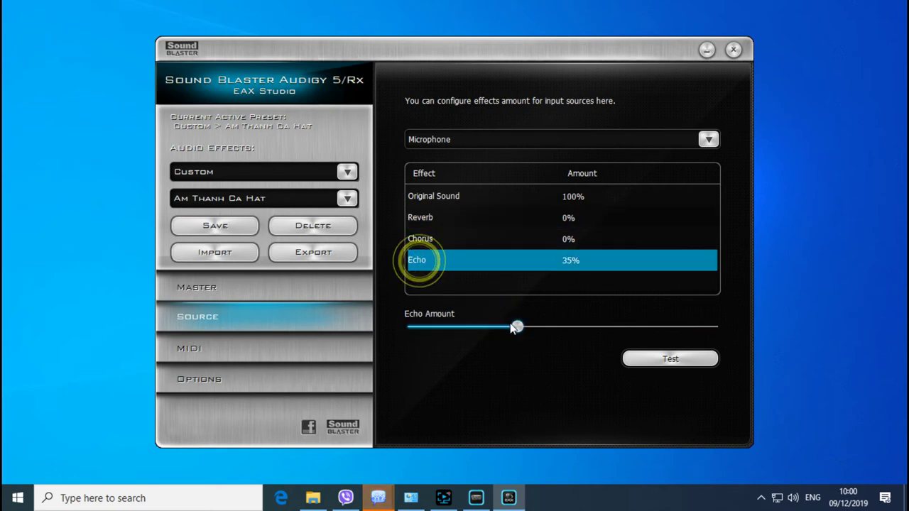
left_click_drag(516, 327, 329, 346)
Step: Save the current effect settings as a custom preset named Am Thanh Noi Chuyen
left_click(287, 197)
left_click(289, 198)
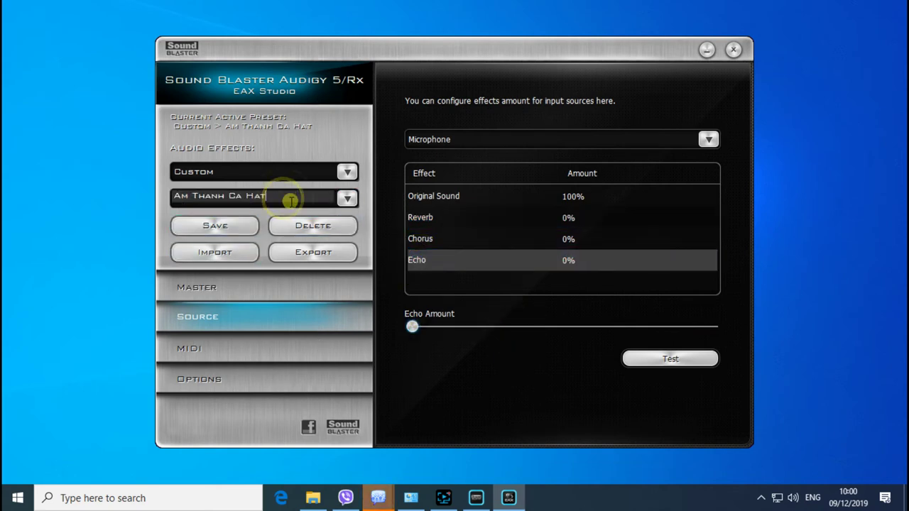
key("BackSpace")
key("BackSpace")
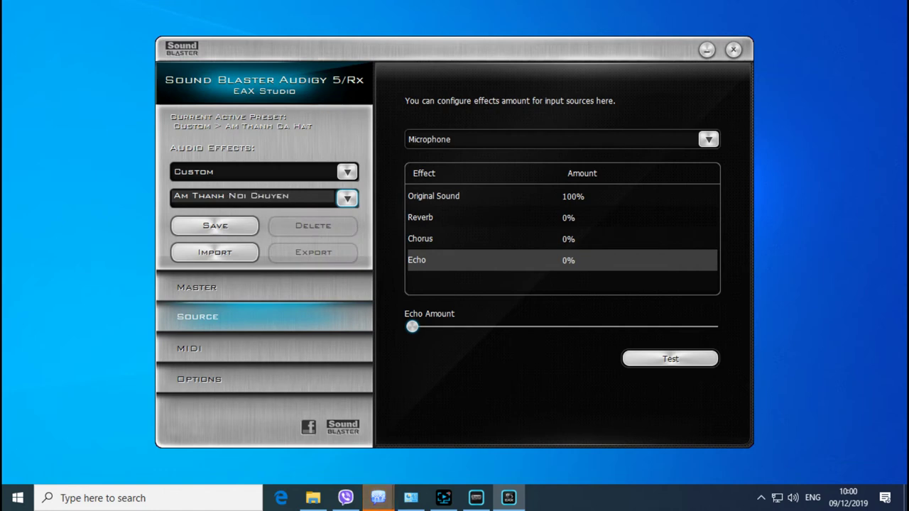
left_click(231, 226)
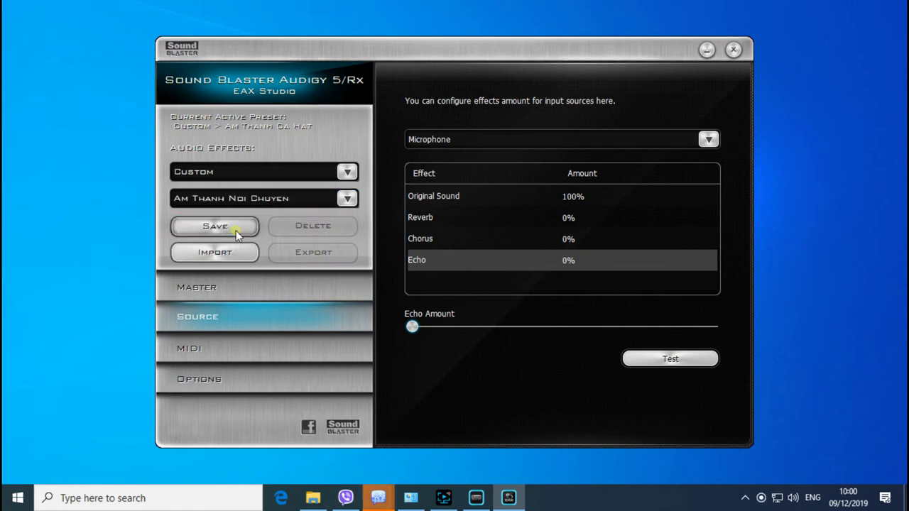
Step: Set the Microphone source's Echo amount to 100% and save the settings as a custom preset named Am Thanh Echo
left_click(435, 260)
left_click_drag(413, 326, 773, 301)
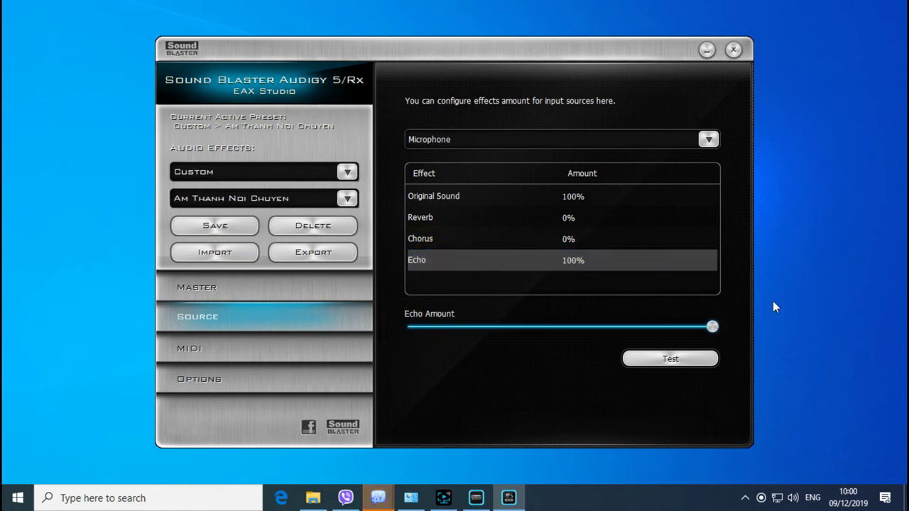
left_click(286, 203)
key("BackSpace")
key("BackSpace")
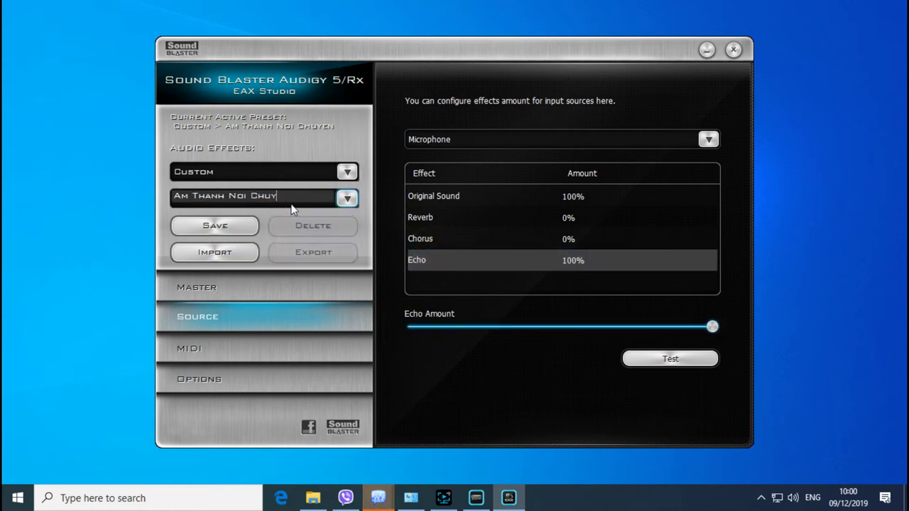
key("BackSpace")
key("BackSpace")
left_click(239, 228)
left_click(479, 190)
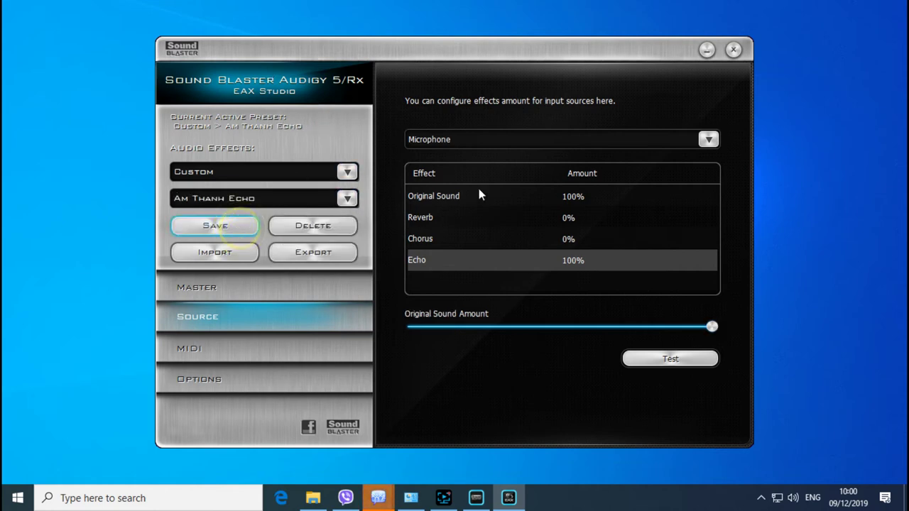
Step: Close EAX Studio and activate the custom presets Am Thanh Noi Chuyen, Am Thanh Echo, Am Thanh Ca Hat and finally (No Effects) in turn
left_click(733, 50)
left_click(707, 146)
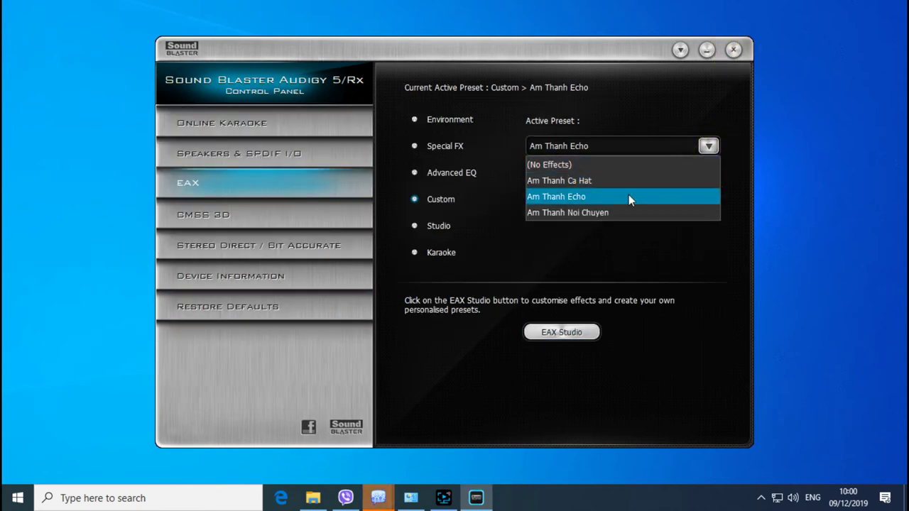
left_click(619, 218)
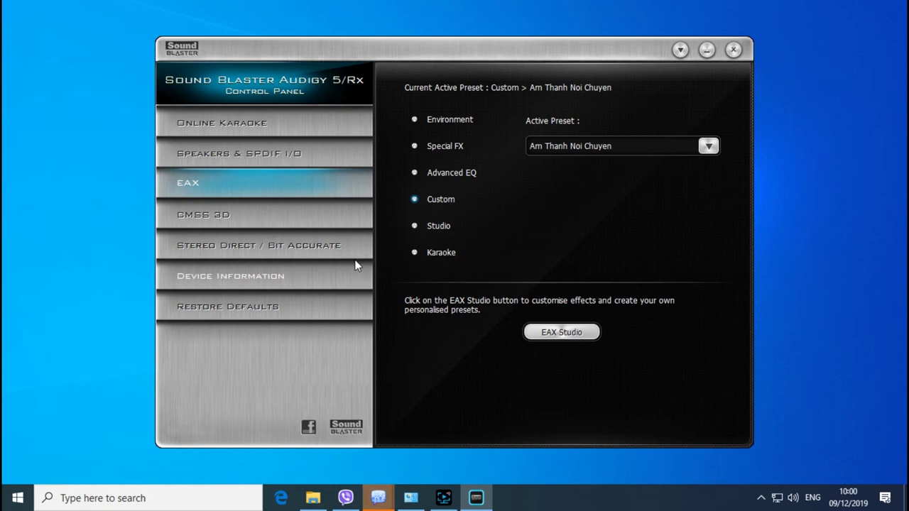
left_click(544, 147)
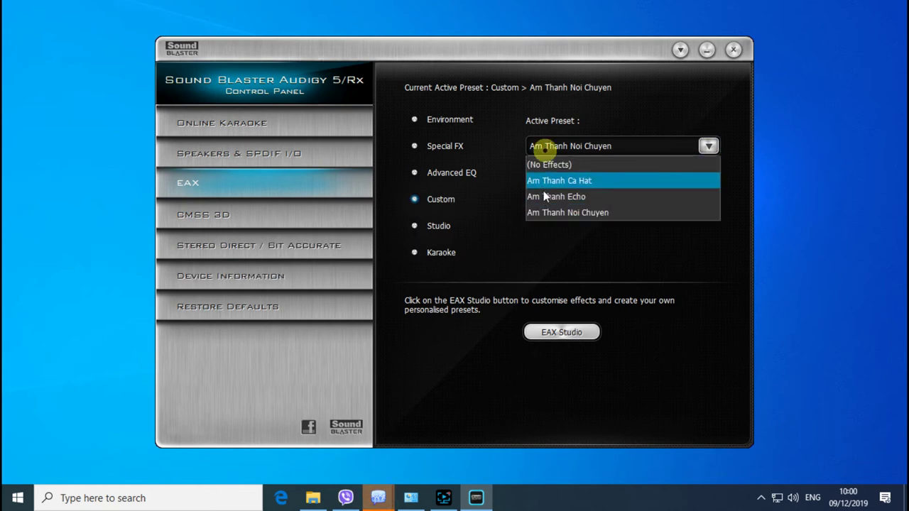
left_click(546, 196)
left_click(540, 145)
left_click(573, 180)
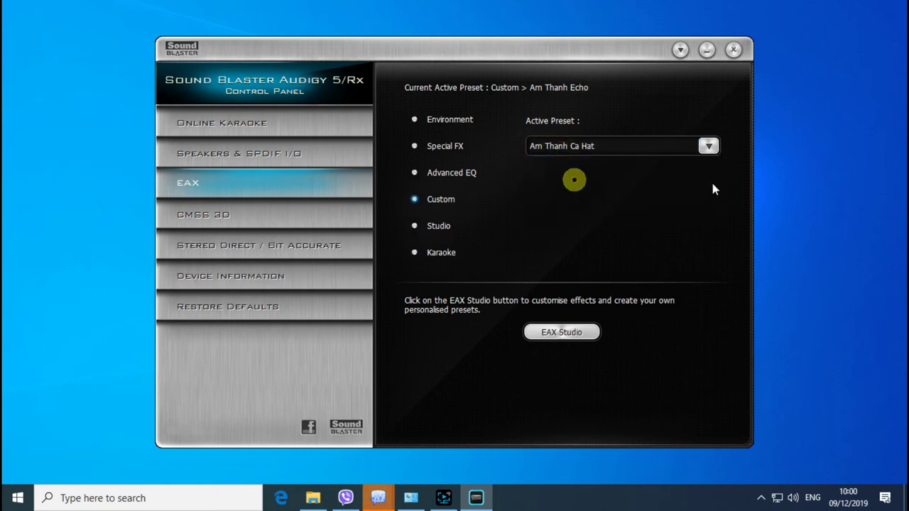
left_click(648, 148)
left_click(595, 165)
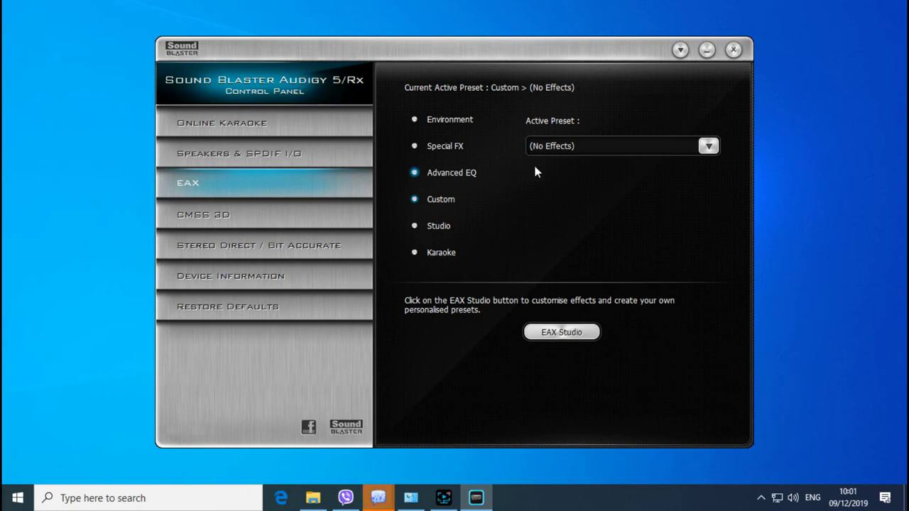
Step: Reopen EAX Studio and load the custom preset Am Thanh Ca Hat
left_click(544, 146)
left_click(532, 331)
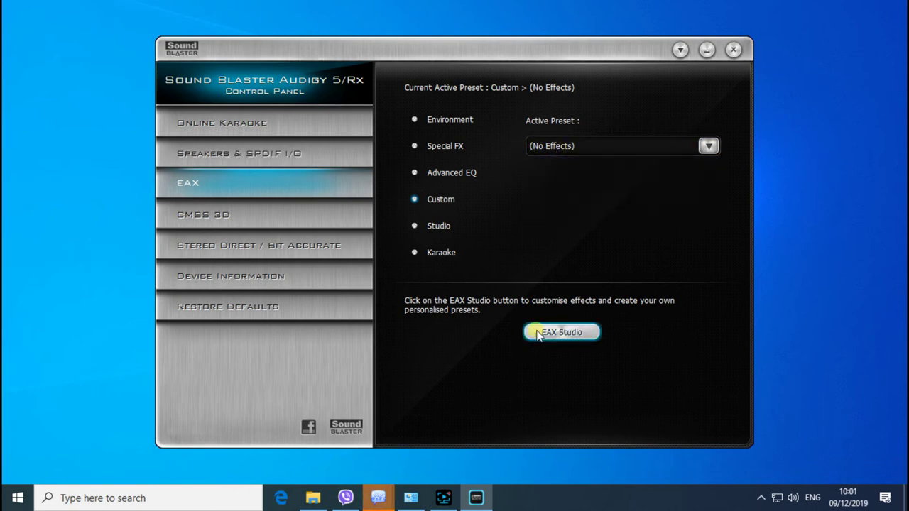
left_click(568, 332)
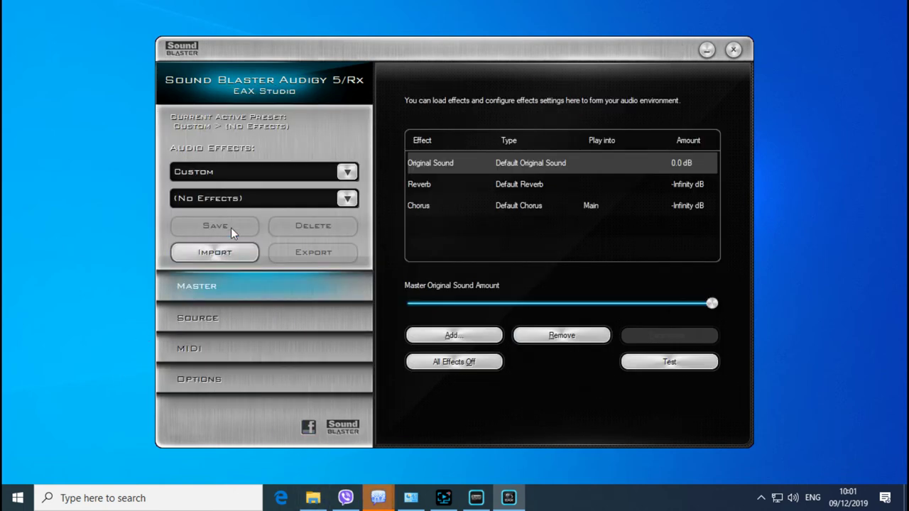
left_click(286, 203)
left_click(278, 232)
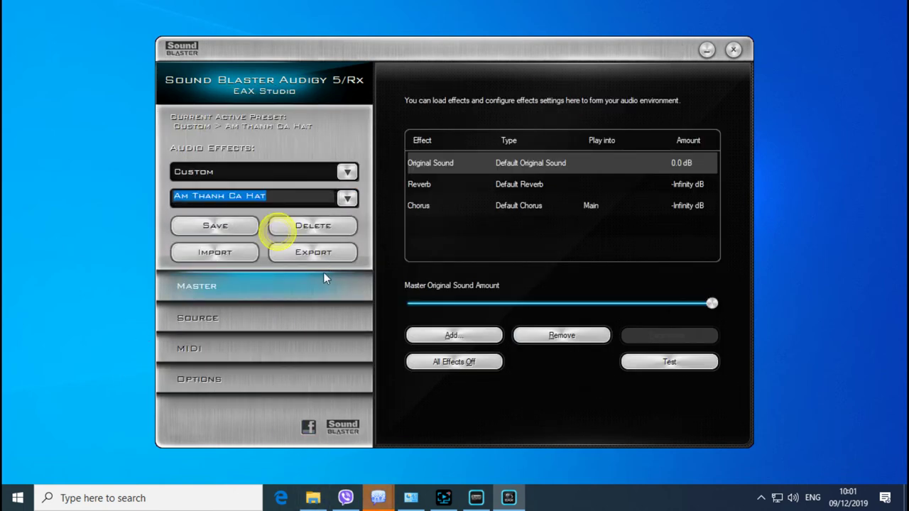
Step: Export the loaded preset to the 5 TB (H:) drive as an audio preset file named Am Thanh Ca Hat
left_click(319, 254)
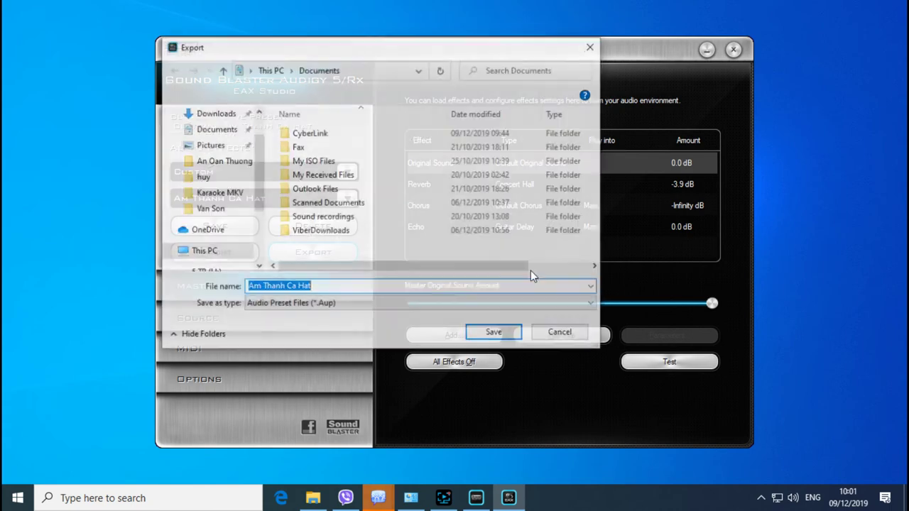
scroll(206, 171, "down", 5)
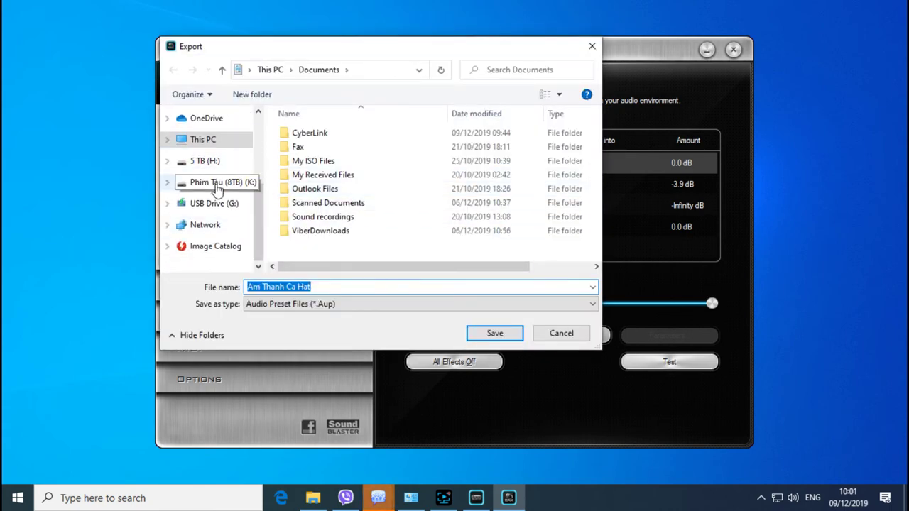
left_click(208, 162)
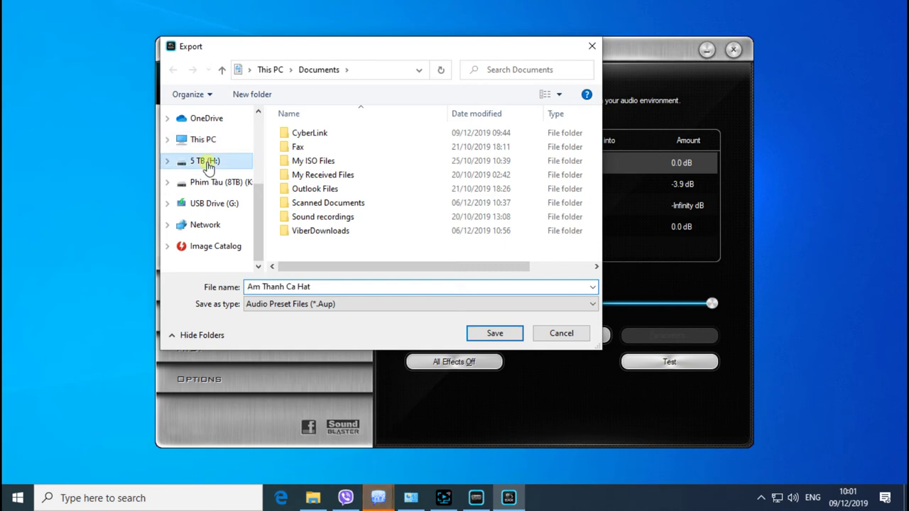
left_click(331, 287)
left_click(495, 333)
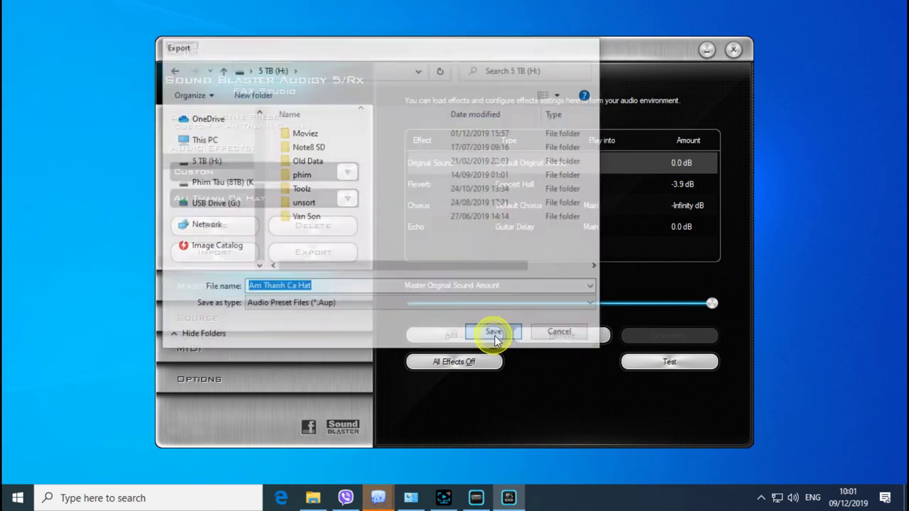
Step: Switch to File Explorer and locate the exported Am Thanh Ca Hat.Aup file on the 5 TB (H:) drive
left_click(313, 498)
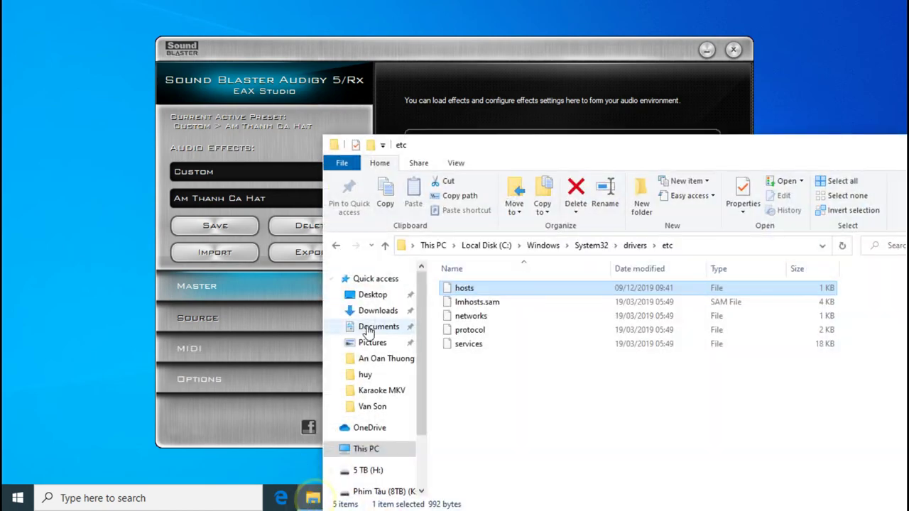
double_click(469, 154)
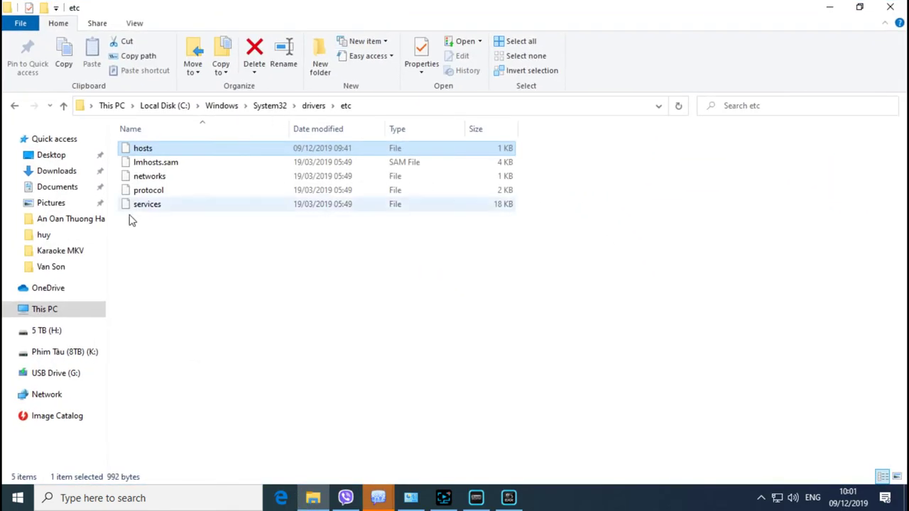
left_click(46, 331)
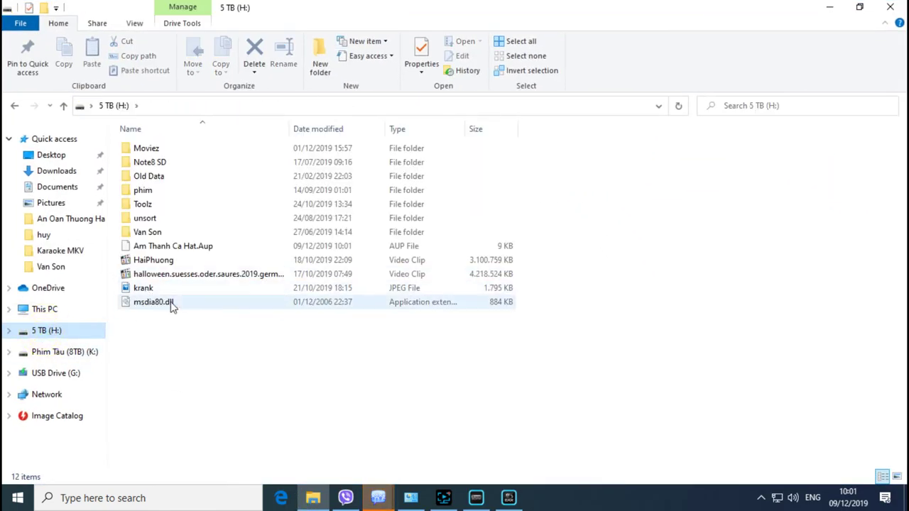
left_click(156, 247)
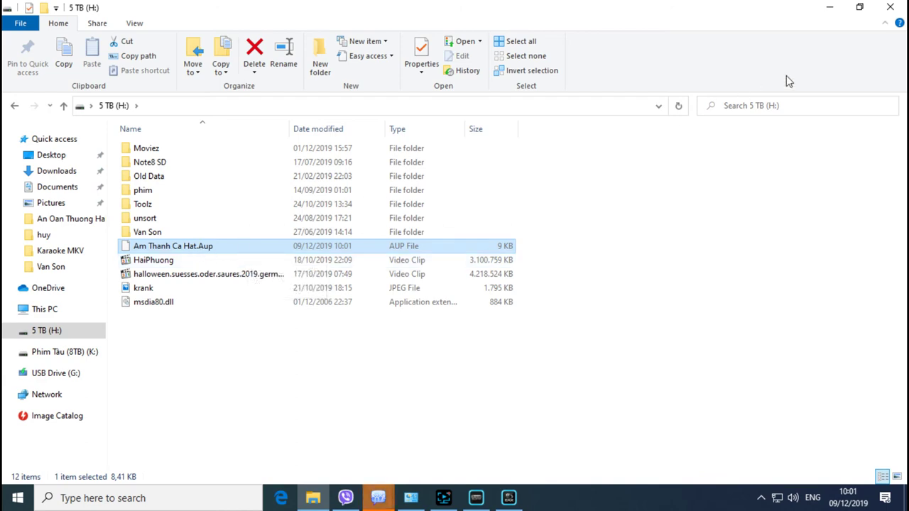
double_click(514, 8)
Step: Import the exported Am Thanh Ca Hat preset file into EAX Studio and load the Am Thanh Noi Chuyen preset
left_click(212, 257)
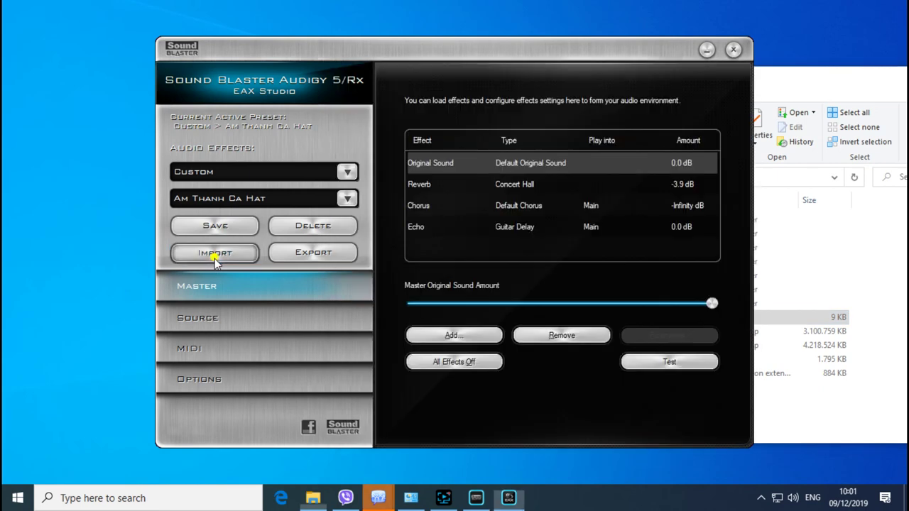
double_click(304, 230)
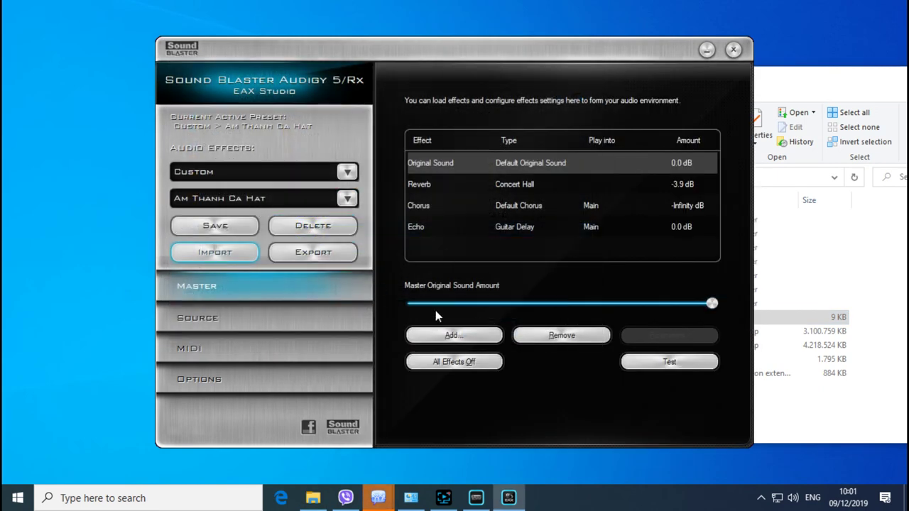
left_click(346, 199)
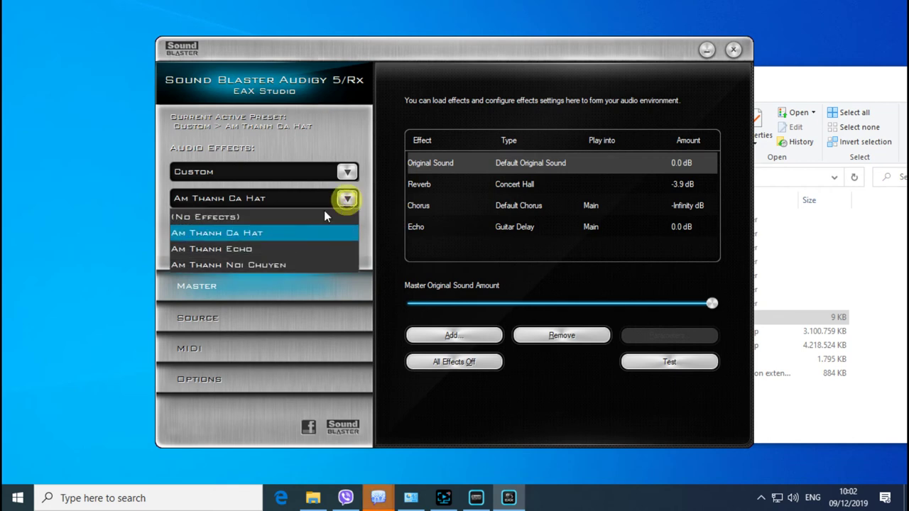
left_click(257, 263)
Step: Close EAX Studio, the Sound Blaster control panel and the File Explorer window
left_click(733, 50)
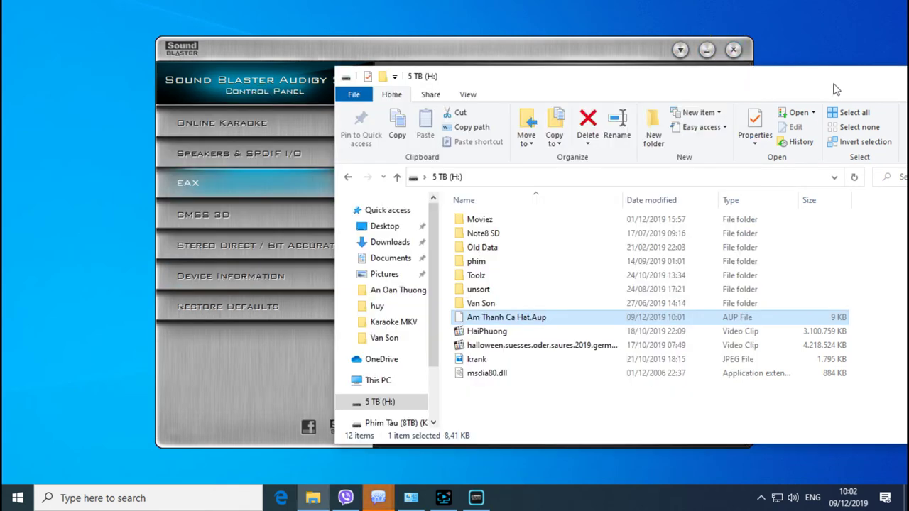
left_click_drag(826, 83, 605, 95)
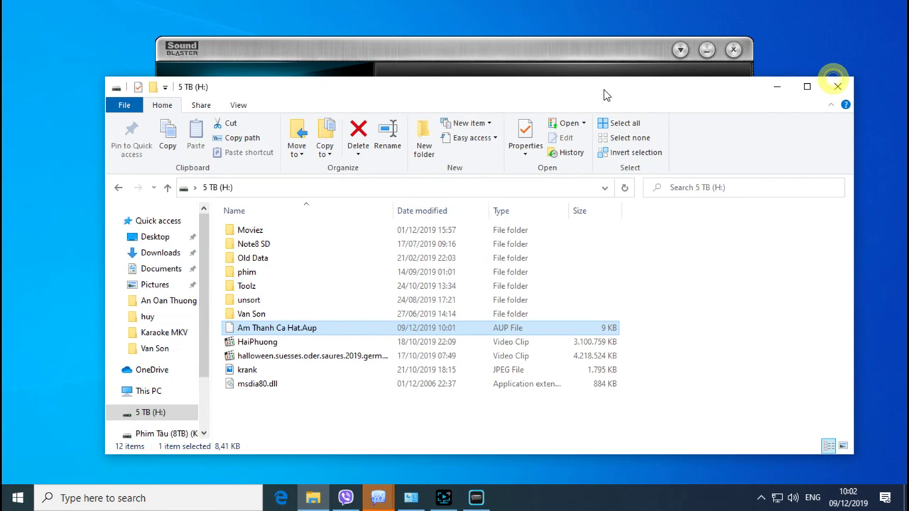
left_click(733, 50)
left_click(836, 85)
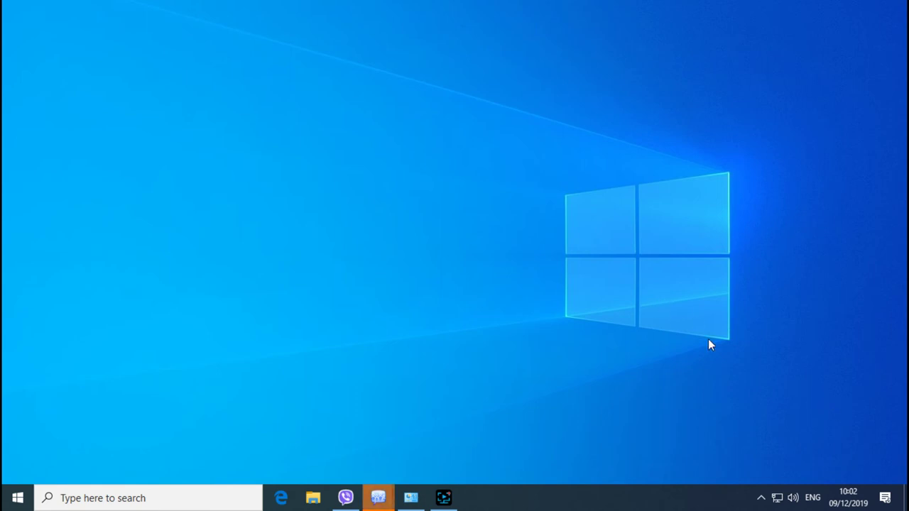
left_click(761, 498)
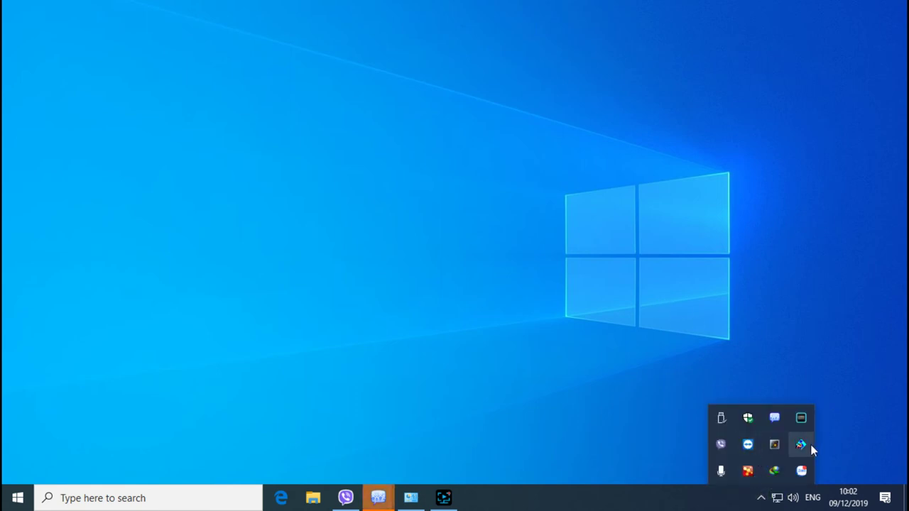
right_click(793, 498)
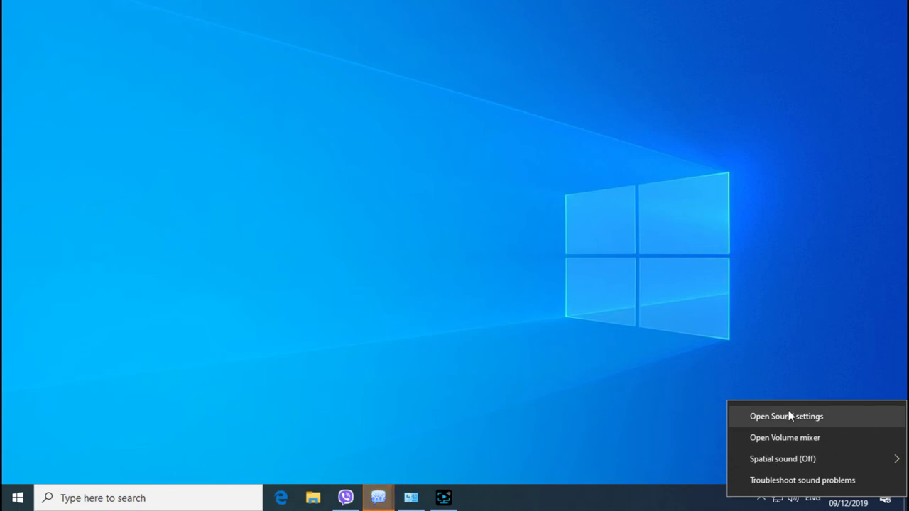
left_click(790, 461)
mouse_move(788, 459)
left_click(468, 458)
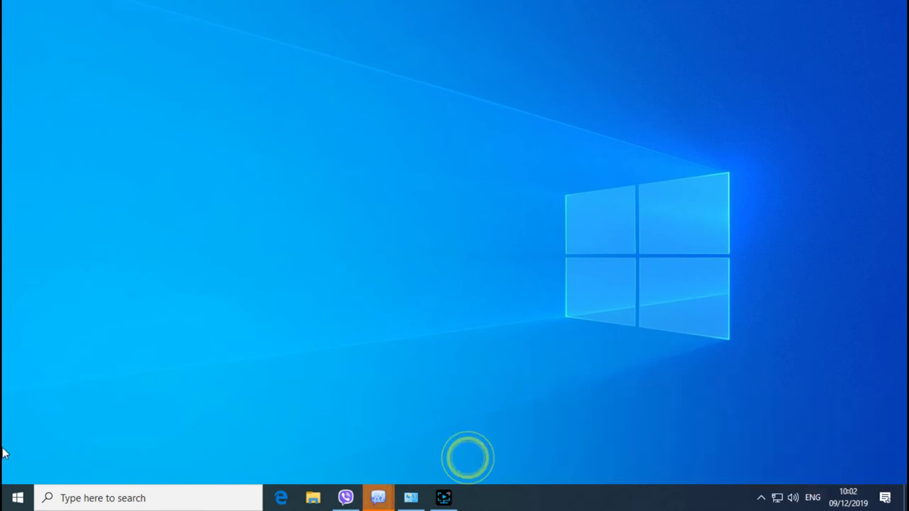
Step: Search Windows for "contr" and open the Windows Control Panel
left_click(71, 498)
type("contr")
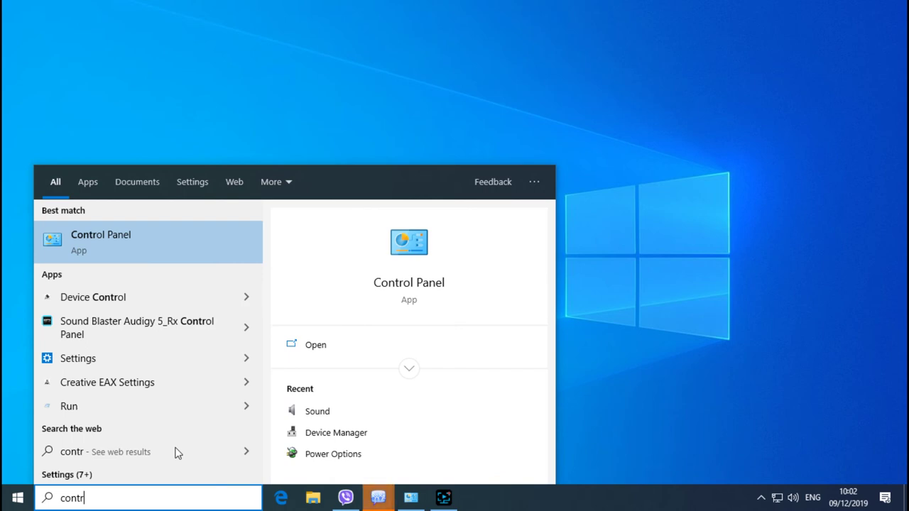
key("Return")
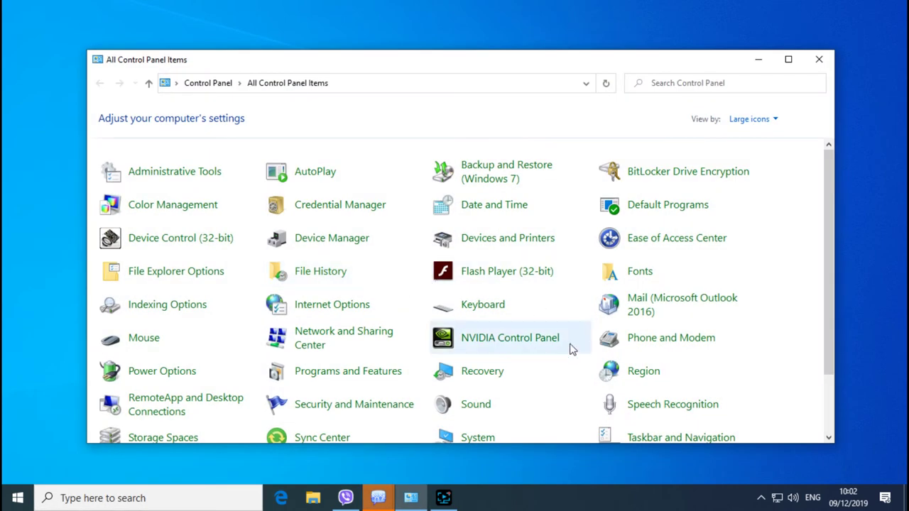
Step: Open the Sound settings from the Control Panel and minimize the Control Panel window
scroll(507, 373, "down", 1)
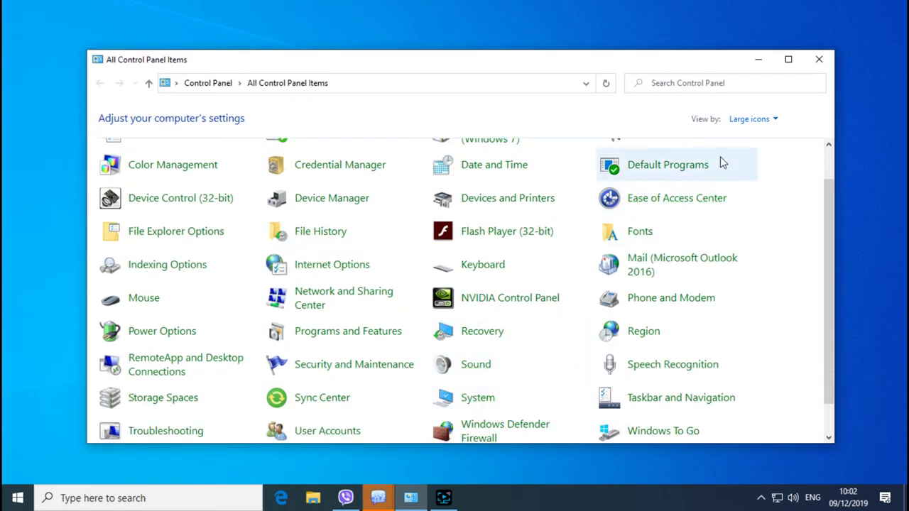
left_click(754, 119)
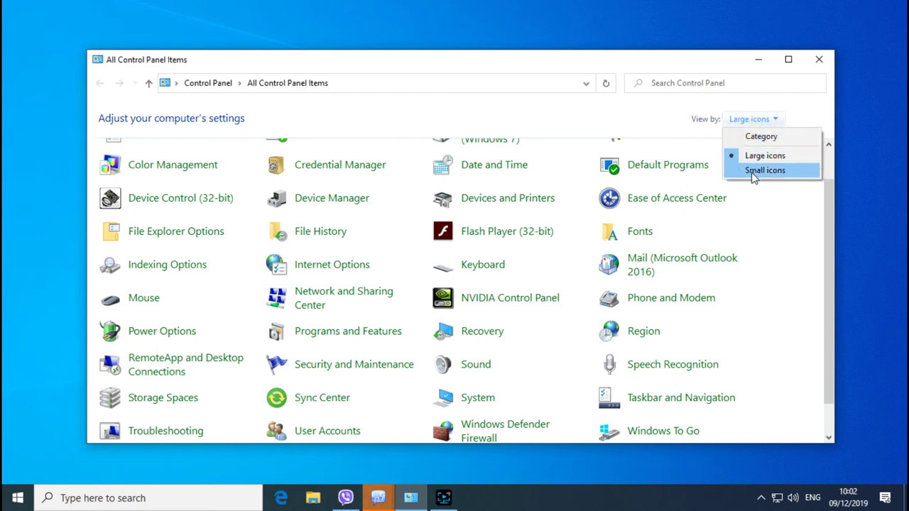
left_click(537, 365)
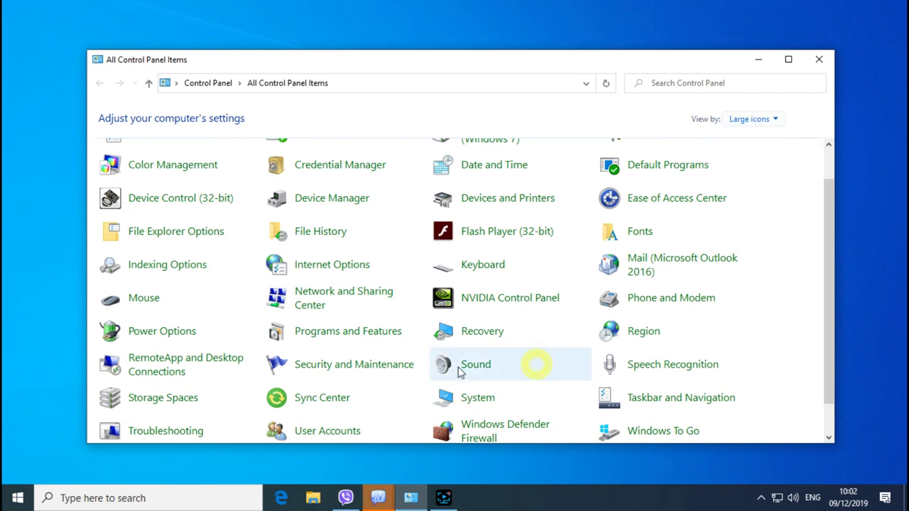
left_click(472, 373)
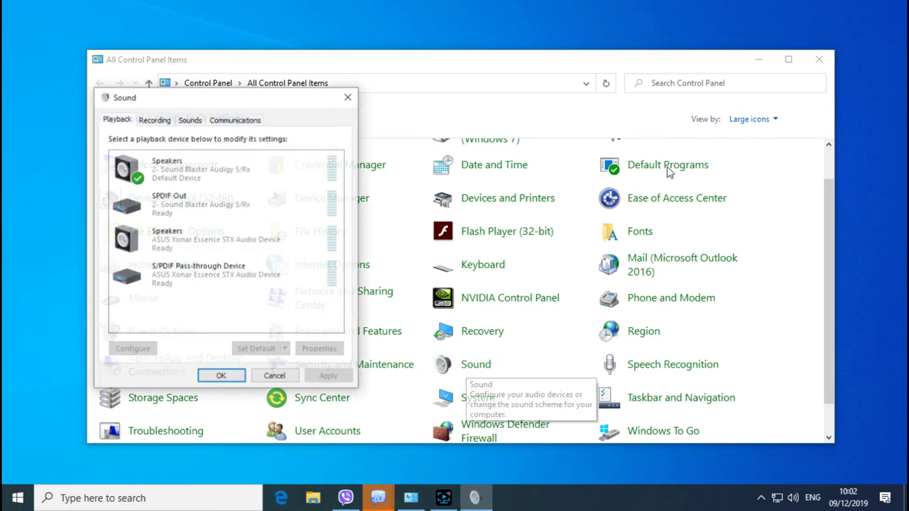
left_click(758, 60)
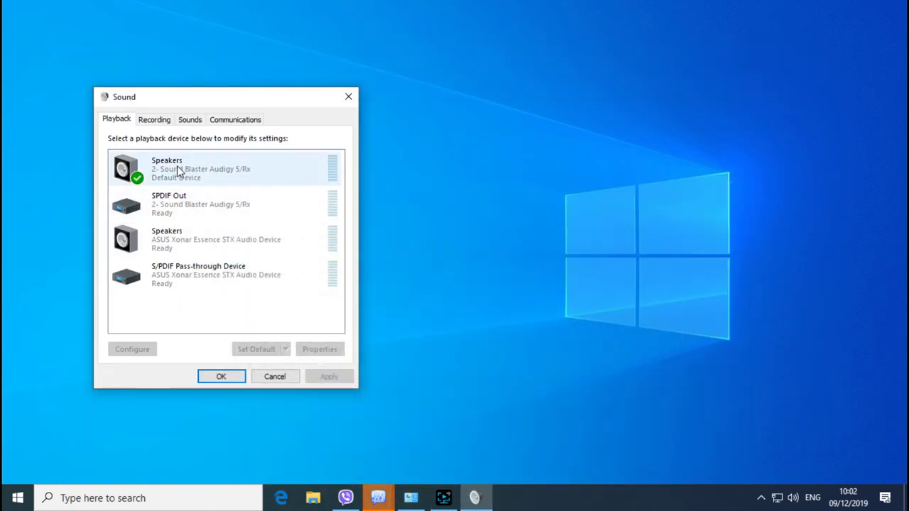
Step: Check the level settings of the default Sound Blaster Audigy 5/Rx Speakers and close their properties
double_click(178, 172)
left_click(195, 170)
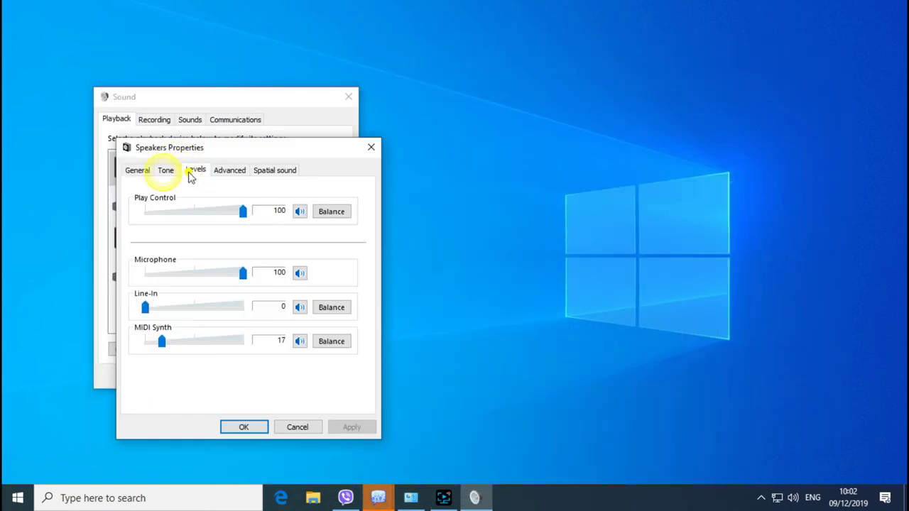
left_click_drag(244, 149, 490, 152)
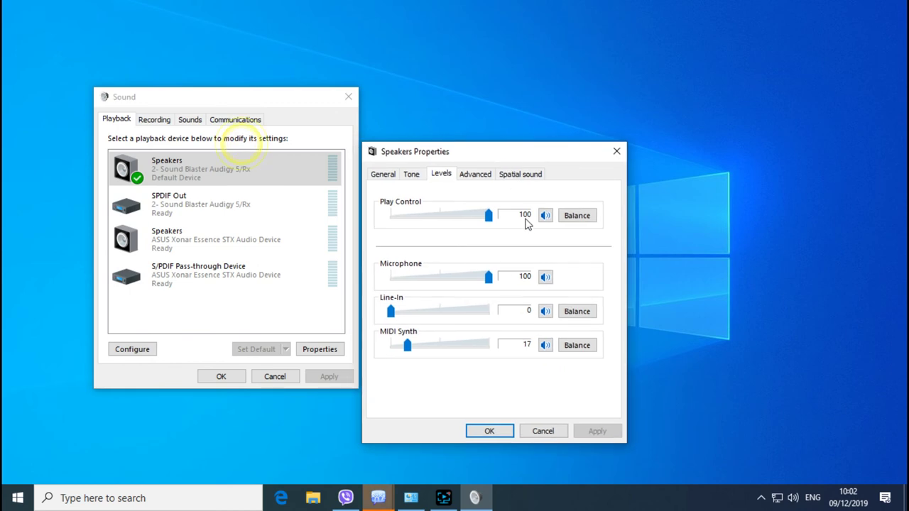
left_click(489, 431)
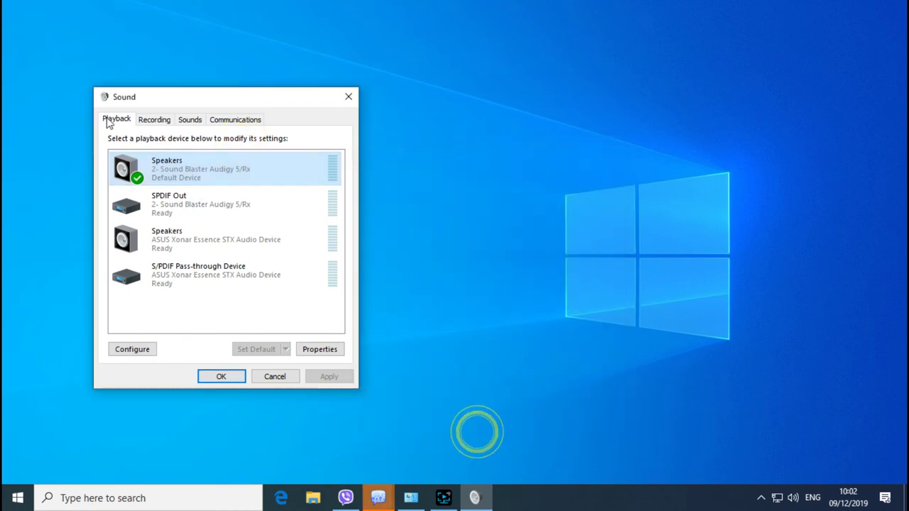
Step: Show the disabled recording devices and enable the Sound Blaster Audigy 5/Rx Microphone
left_click(160, 125)
right_click(182, 244)
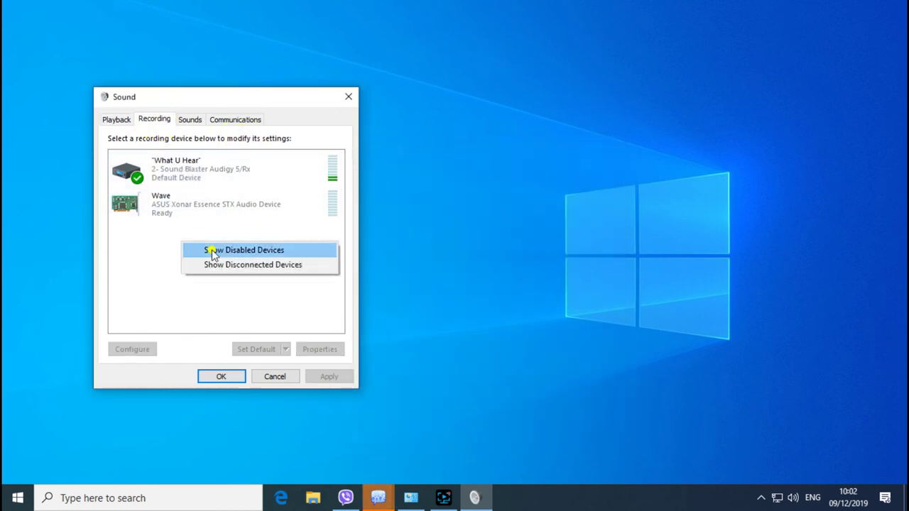
left_click(213, 250)
right_click(181, 176)
key("Escape")
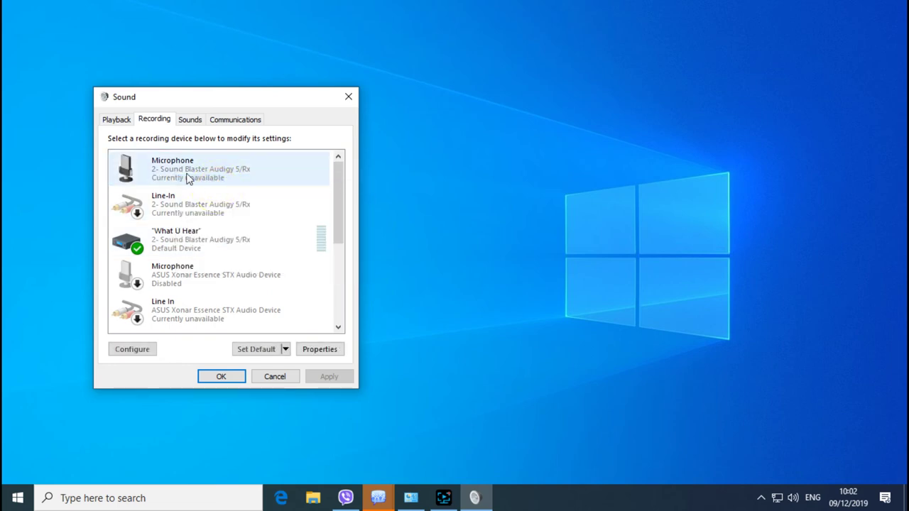
Step: Review the Listen, Custom and Levels properties of the Sound Blaster Audigy 5/Rx Microphone and disable the device
double_click(187, 178)
left_click(165, 170)
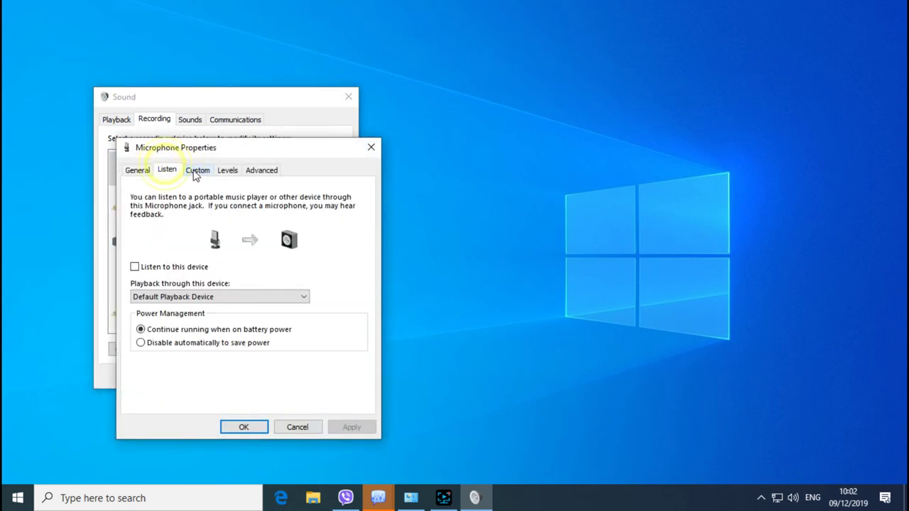
left_click(198, 171)
left_click(228, 171)
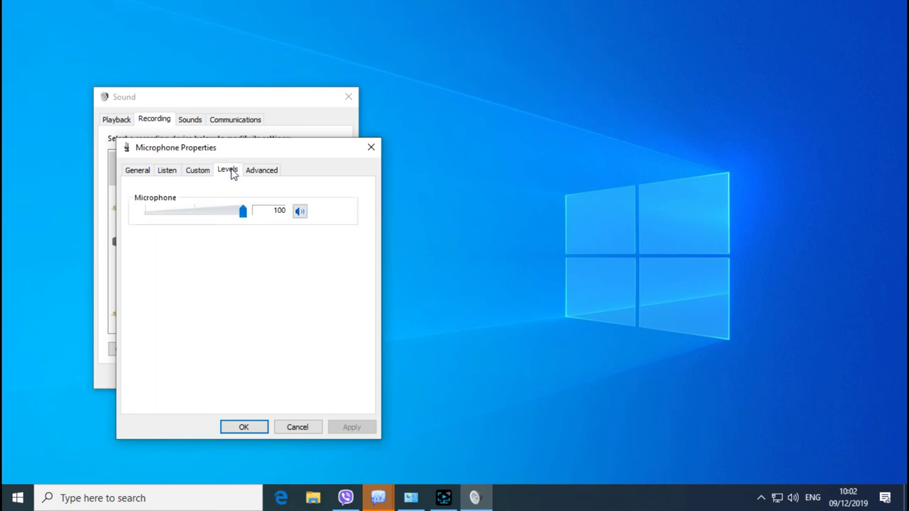
left_click(365, 151)
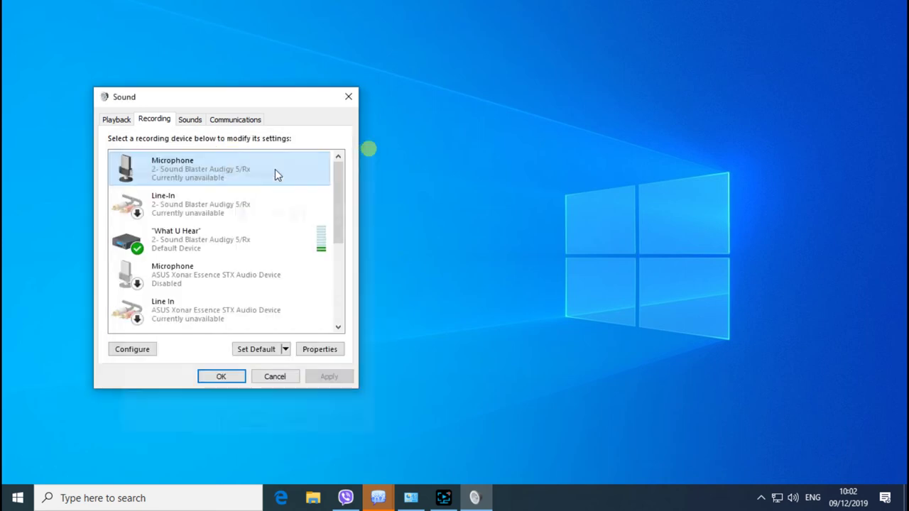
right_click(207, 181)
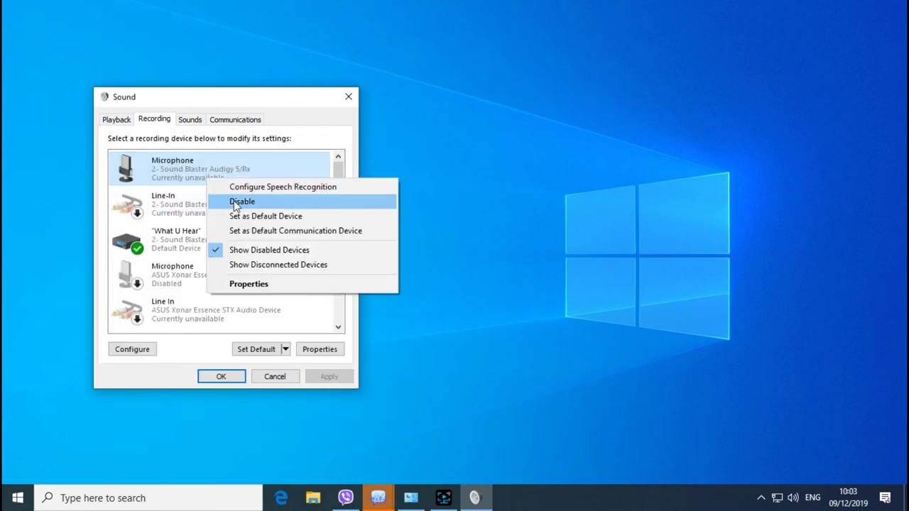
left_click(241, 202)
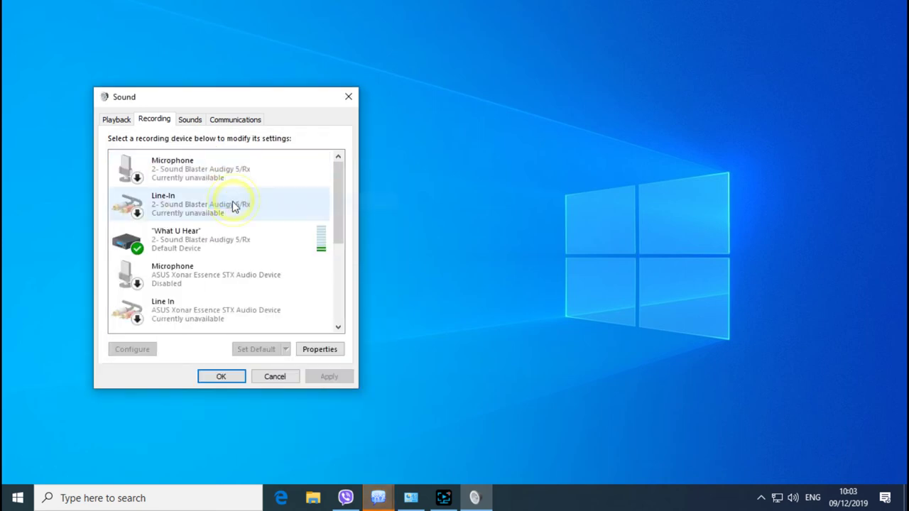
Step: Check the recording level of the "What U Hear" device and close the Sound settings
double_click(208, 248)
left_click(195, 172)
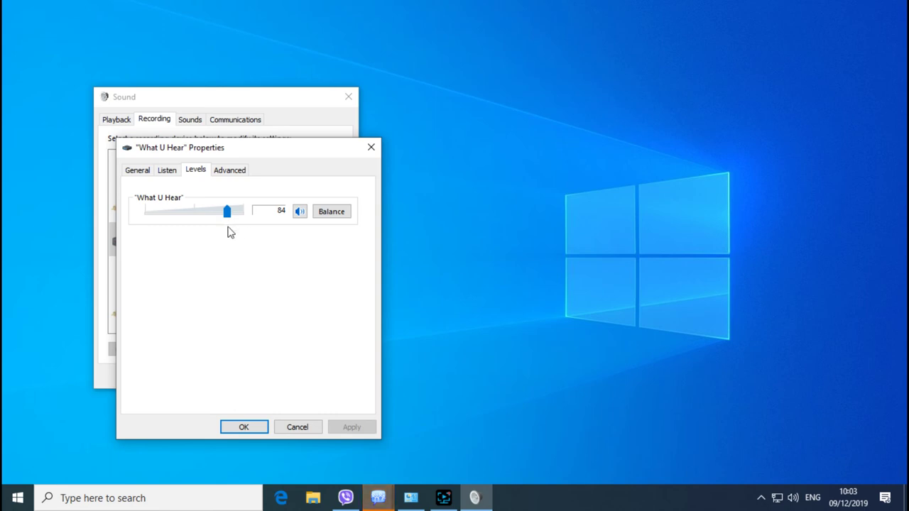
left_click(240, 430)
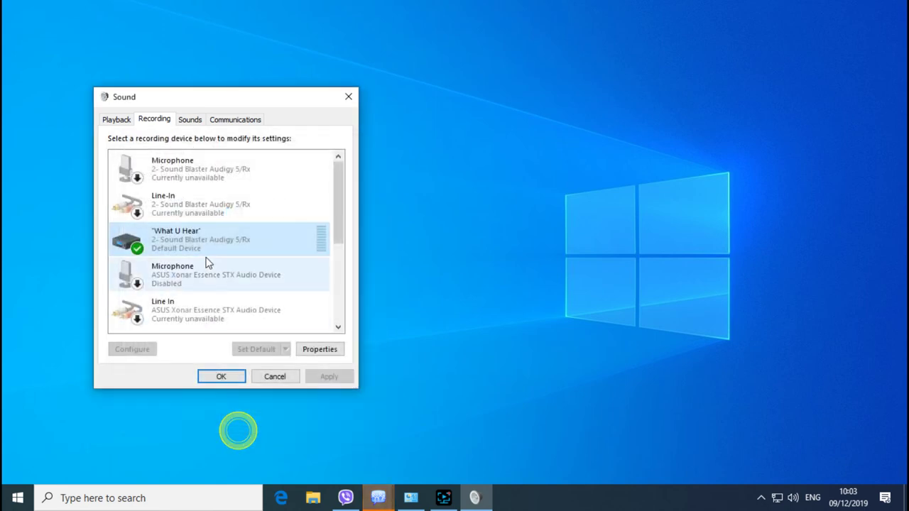
left_click(347, 96)
left_click(463, 262)
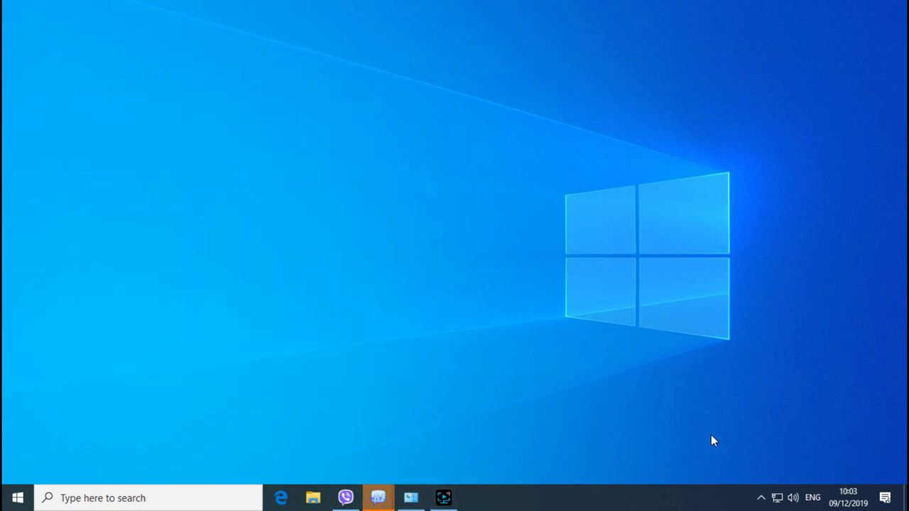
mouse_move(445, 502)
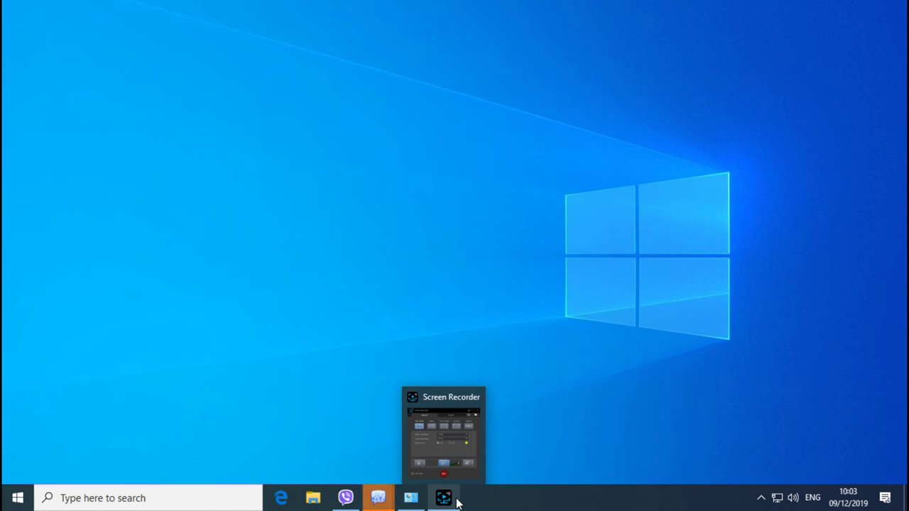
mouse_move(440, 484)
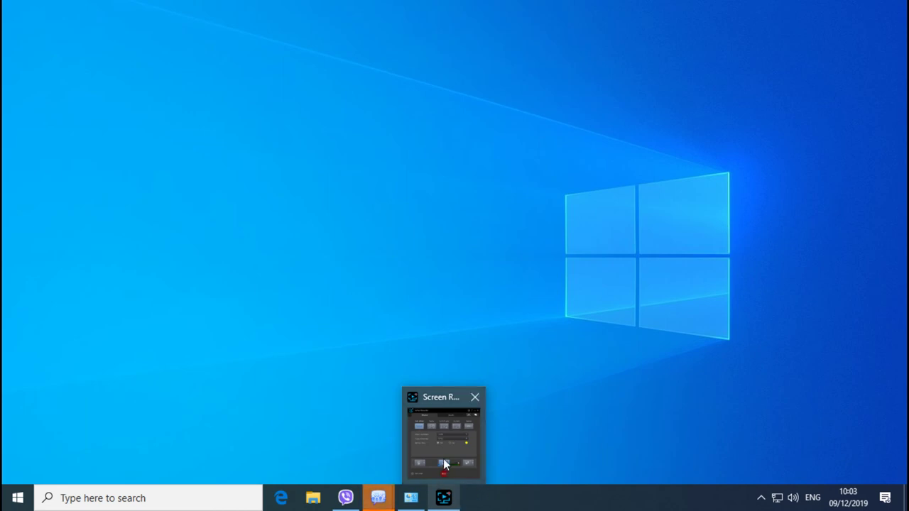
left_click(824, 308)
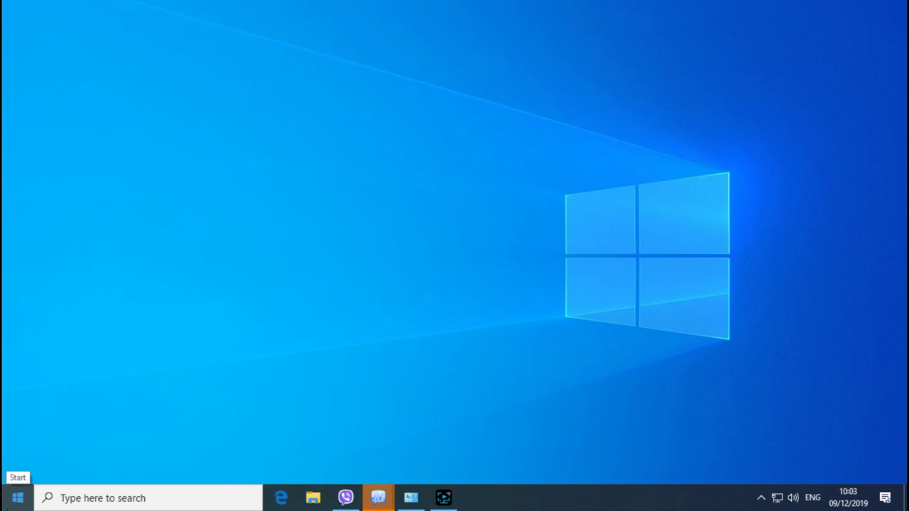
Step: Expand the Creative folder in the Start menu and look through the installed Sound Blaster programs
left_click(17, 498)
left_click(285, 189)
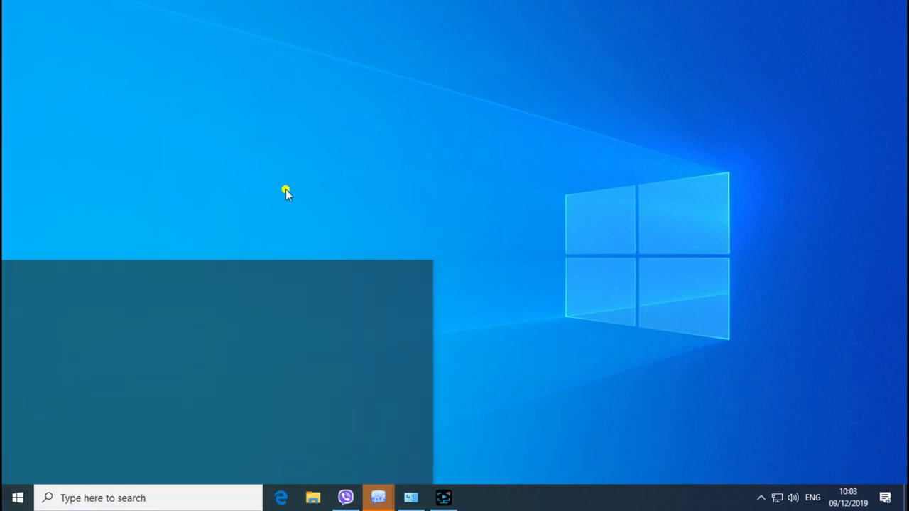
left_click(18, 498)
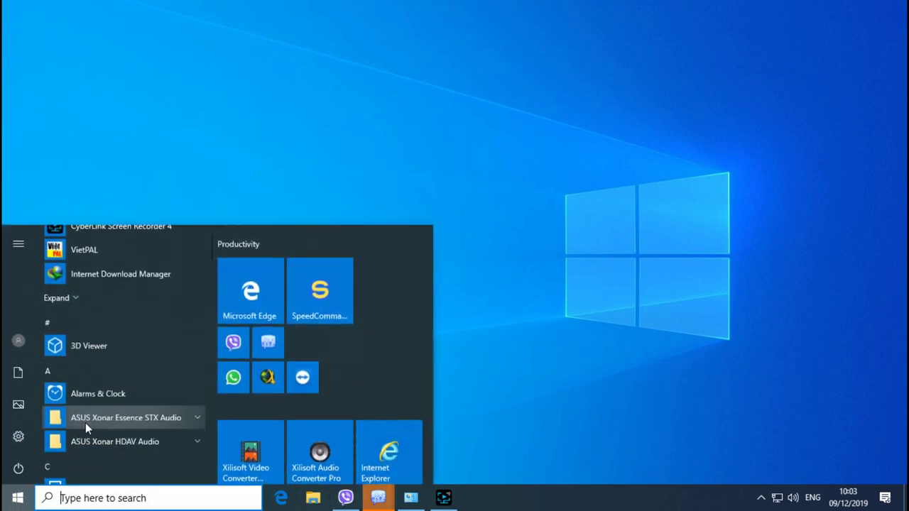
scroll(85, 424, "down", 3)
left_click(122, 415)
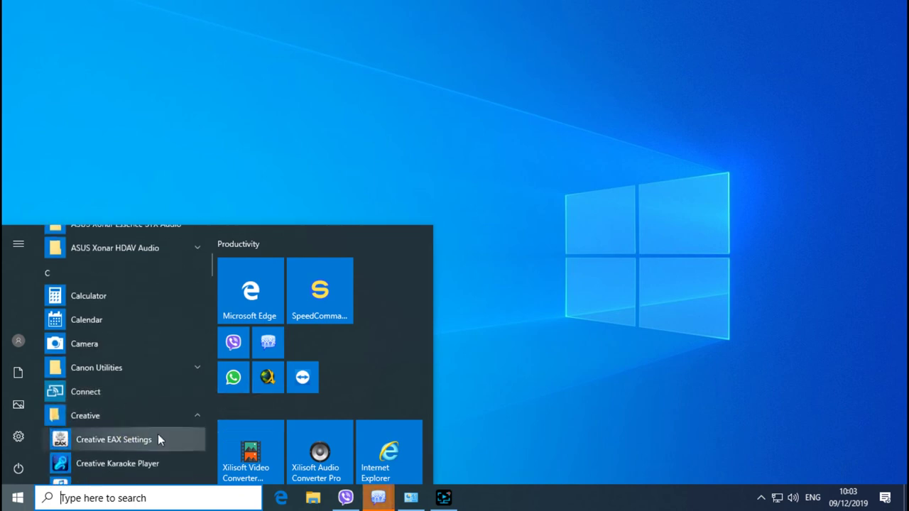
scroll(153, 428, "down", 2)
scroll(153, 414, "down", 3)
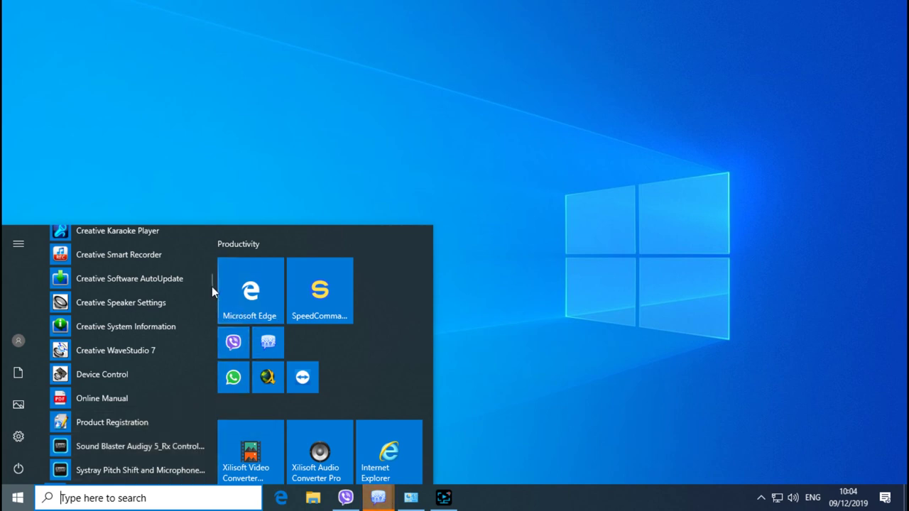
left_click_drag(212, 286, 211, 303)
scroll(211, 301, "up", 1)
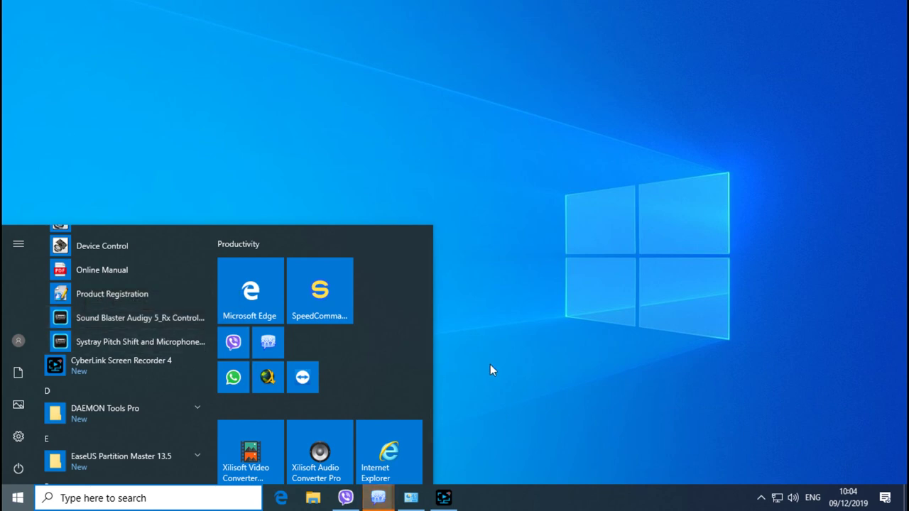
Step: Switch to Screen Recorder and move its window higher on the desktop
left_click(443, 498)
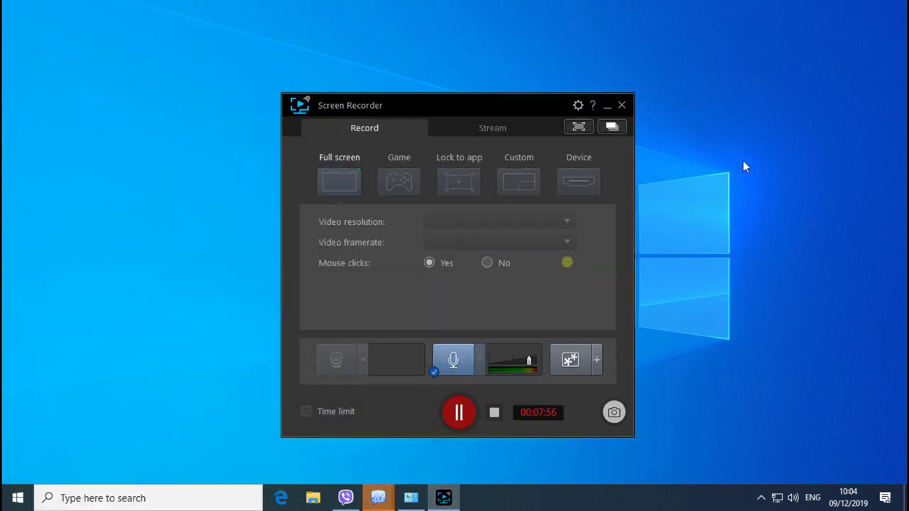
left_click_drag(497, 106, 519, 45)
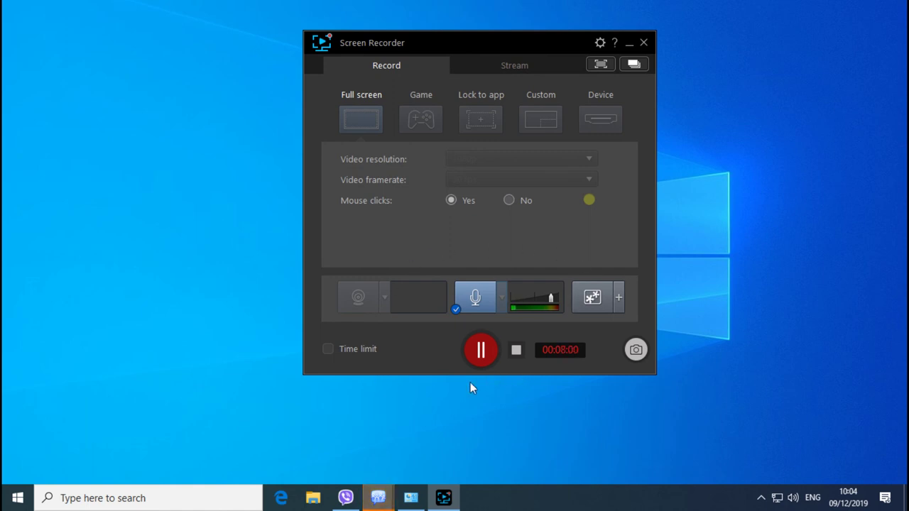